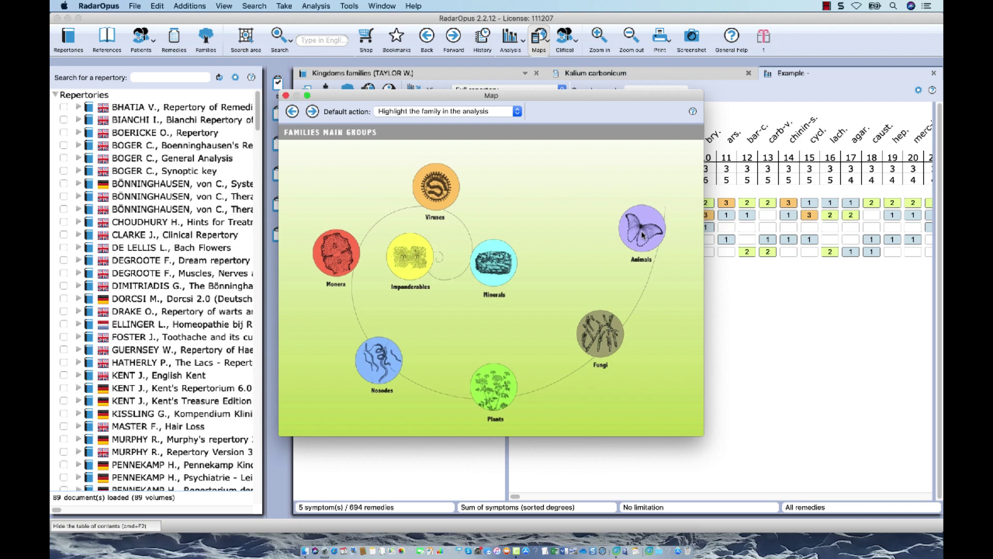
Open the Animals phyla map and return to the Families Main Groups map
left_click(642, 234)
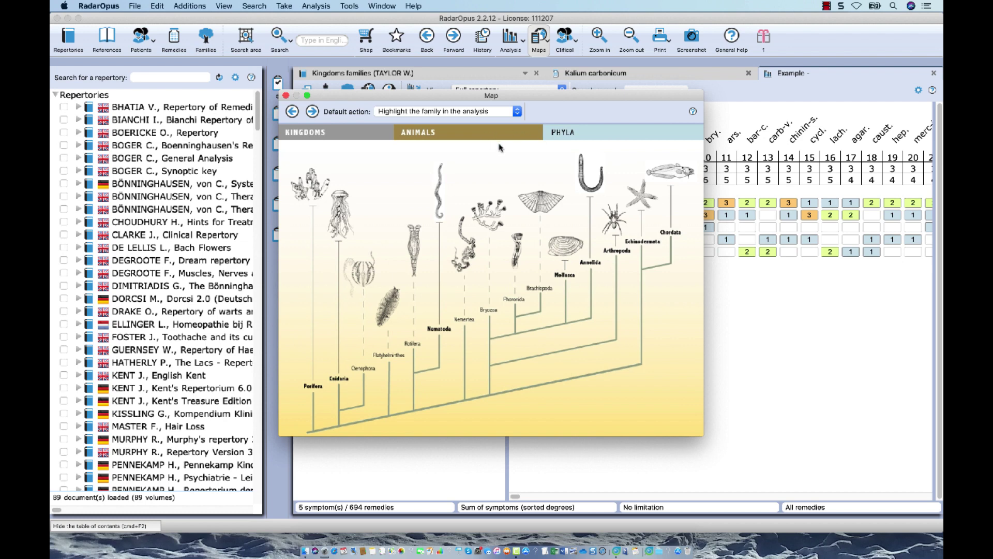
left_click(364, 134)
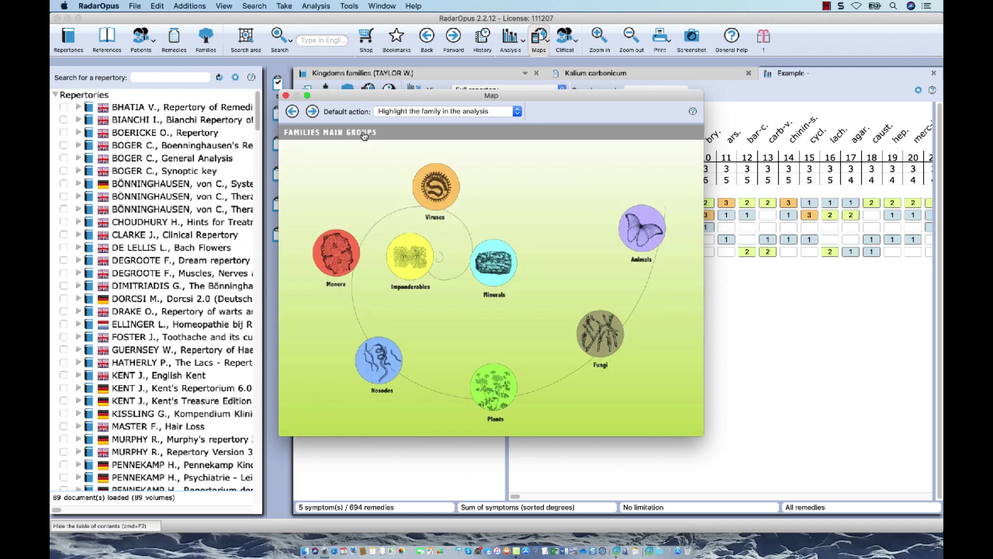
Select the Animals and Plants families on the map and highlight all remedies of both groups in the analysis
right_click(626, 223)
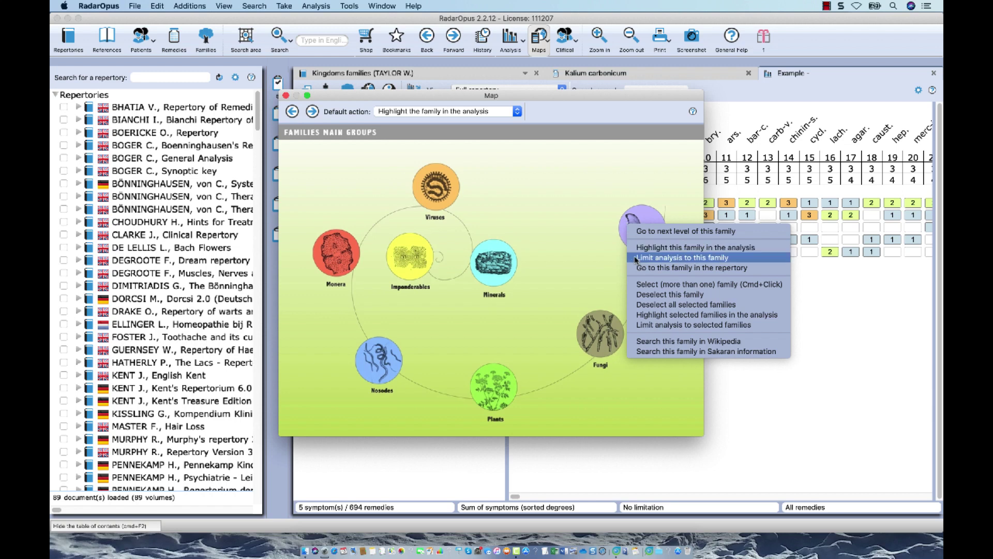
left_click(655, 285)
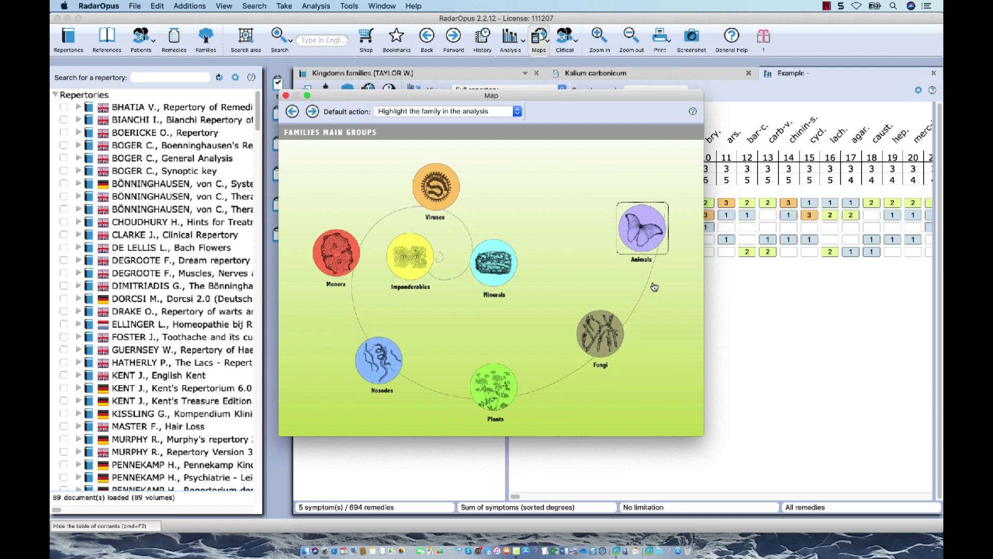
right_click(494, 381)
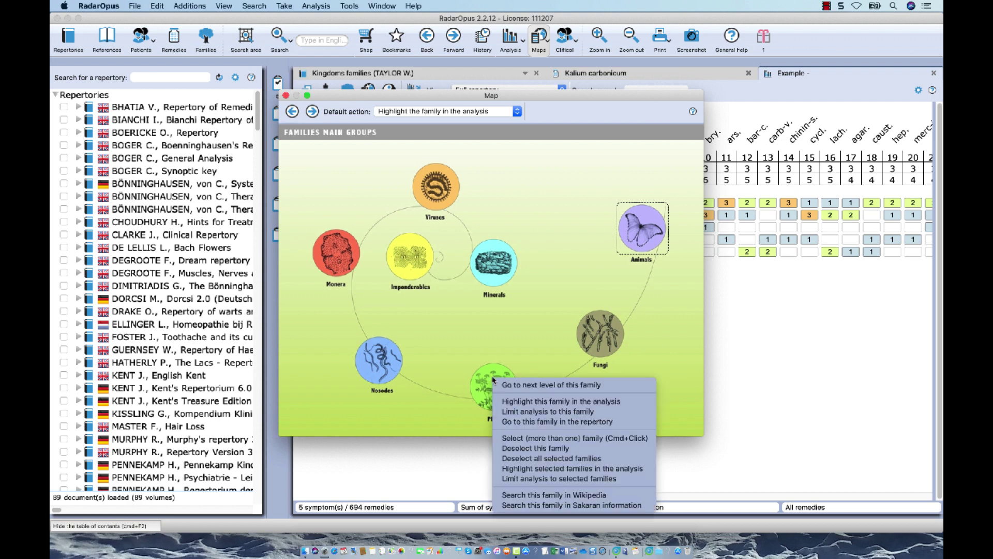
left_click(597, 439)
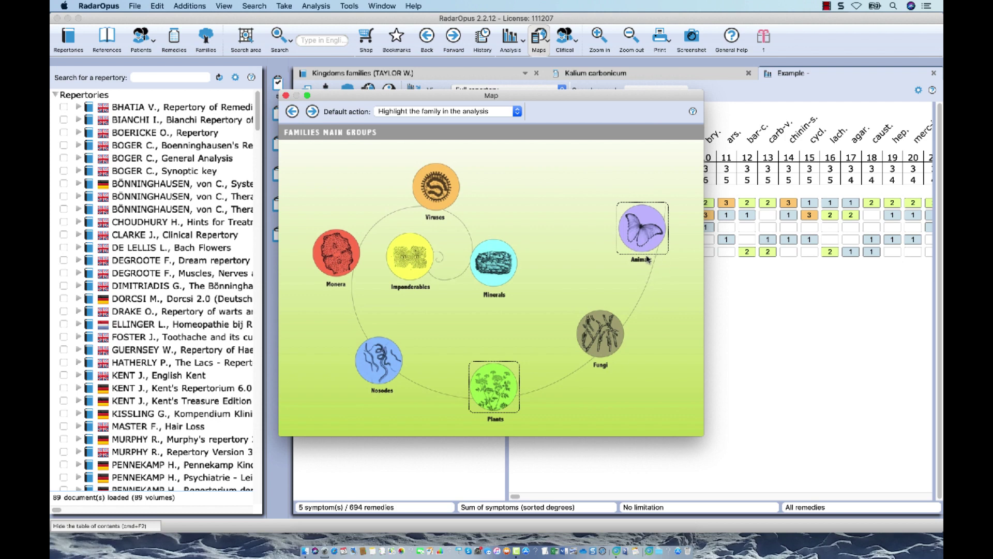
right_click(497, 378)
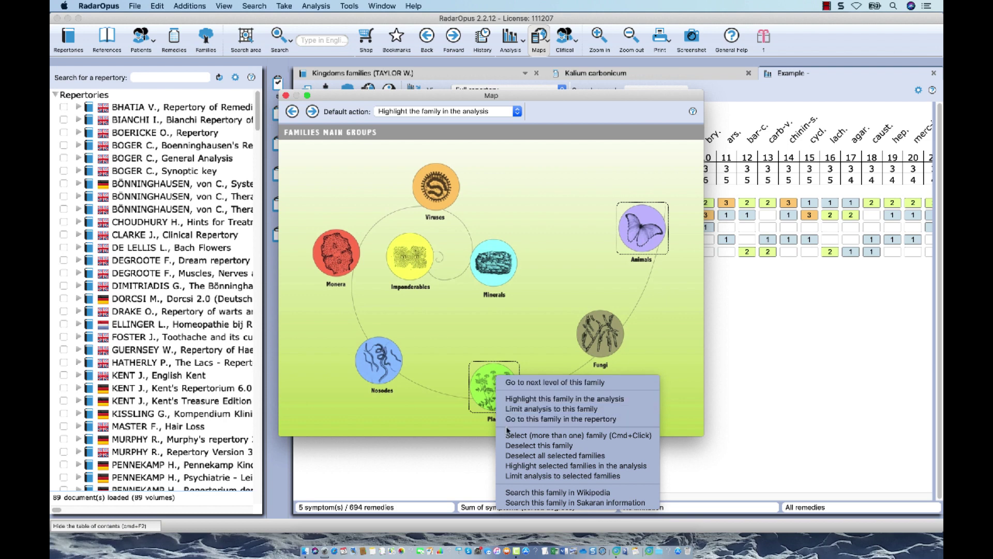
left_click(515, 465)
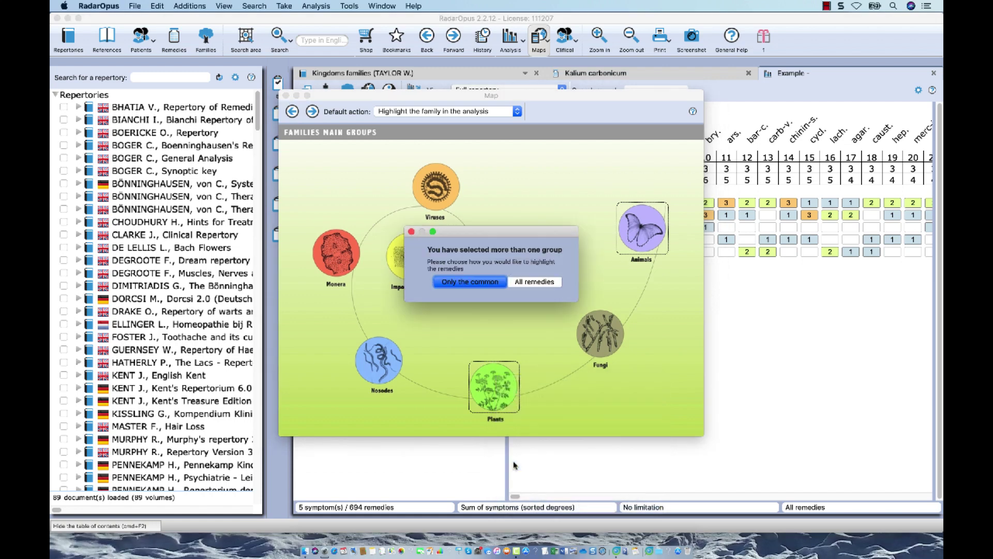
left_click(535, 282)
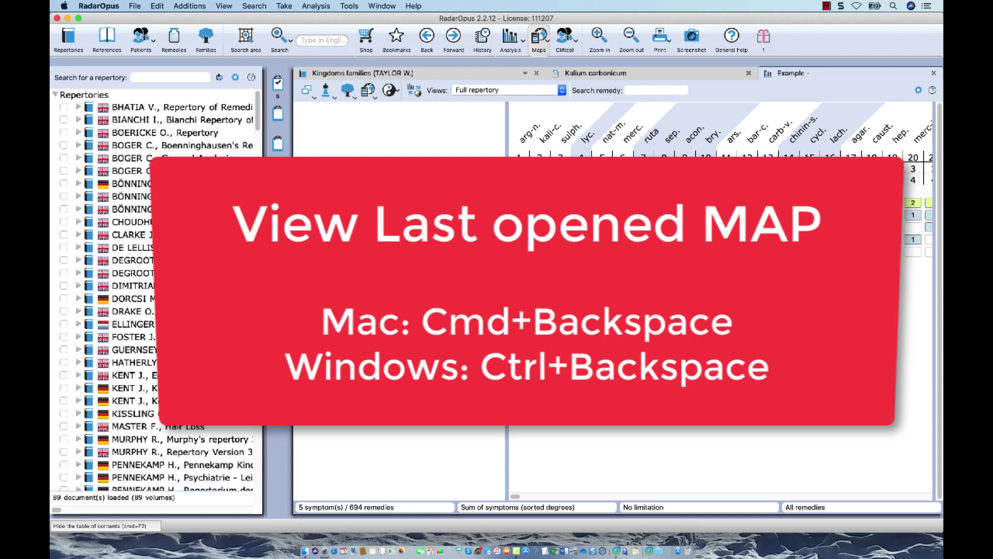
Reopen the last viewed map and highlight the Minerals family in the analysis
key("super+BackSpace")
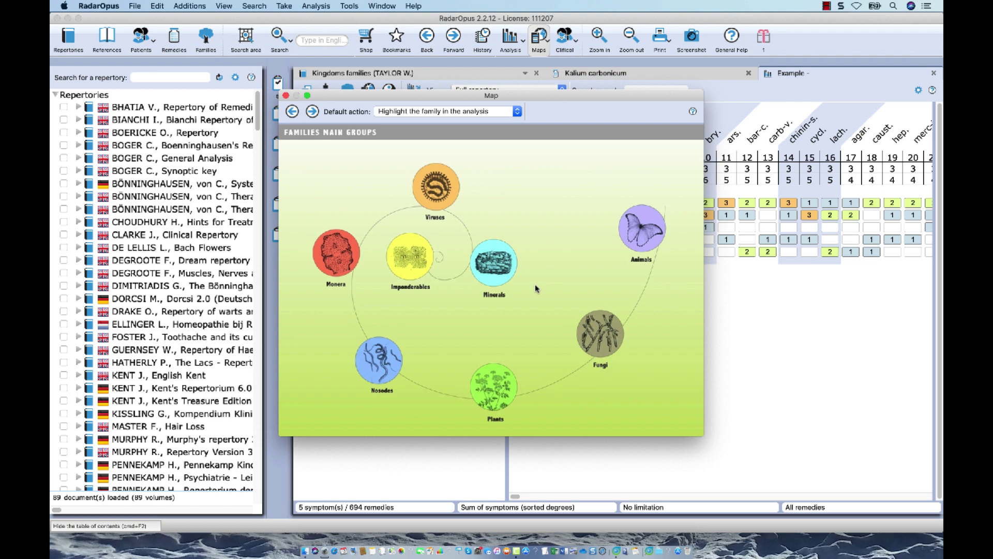
right_click(492, 265)
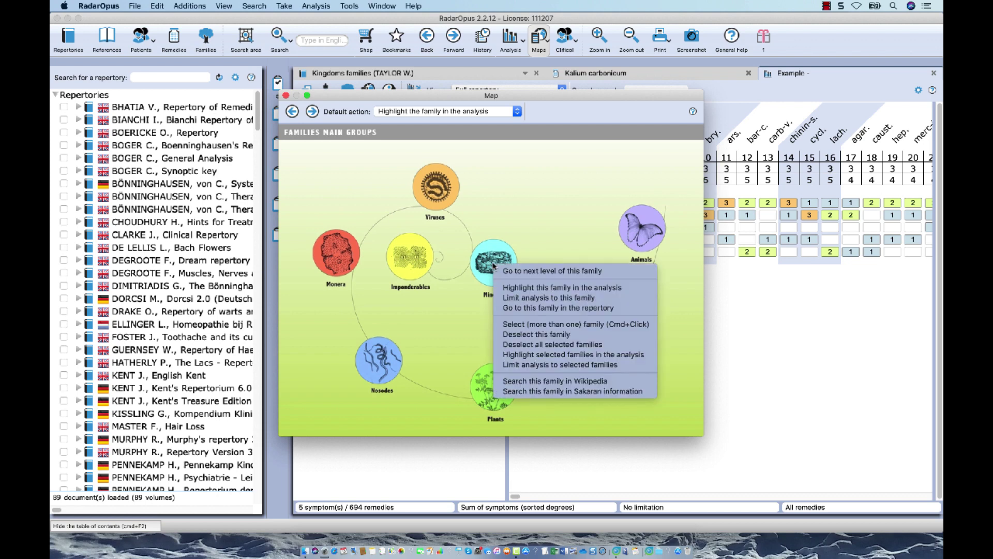
left_click(516, 288)
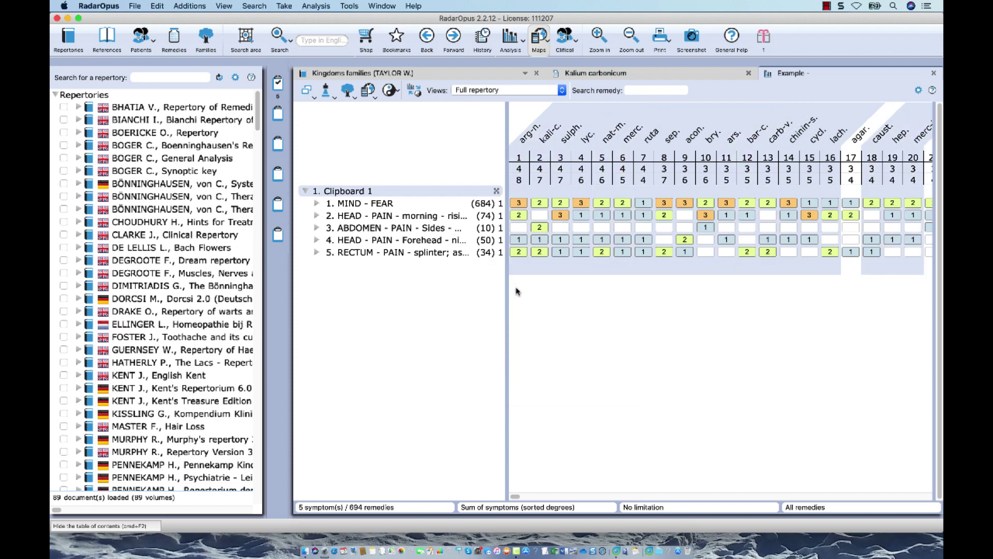
Find the Animals family by filtering the families list with "anima" and highlight it in the analysis
left_click(207, 38)
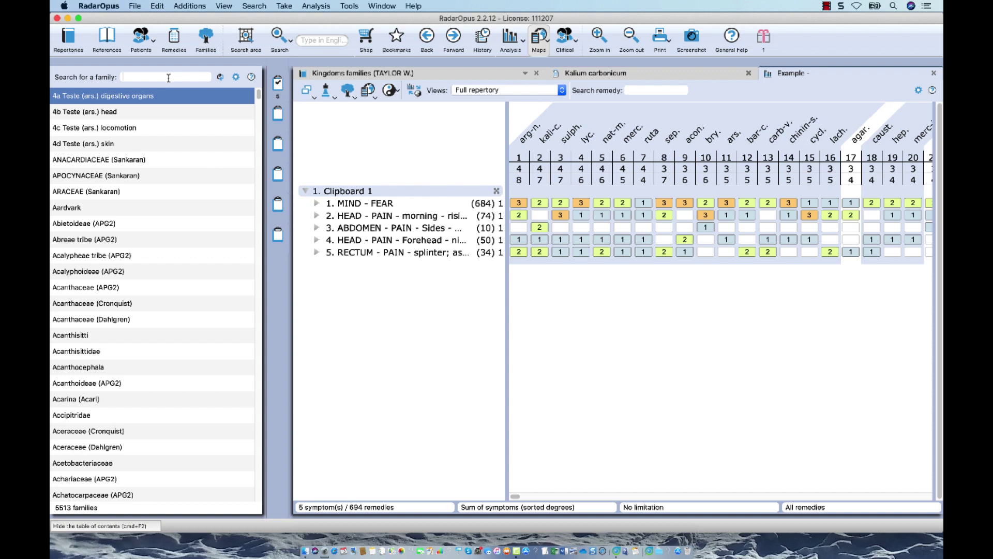
type("anima")
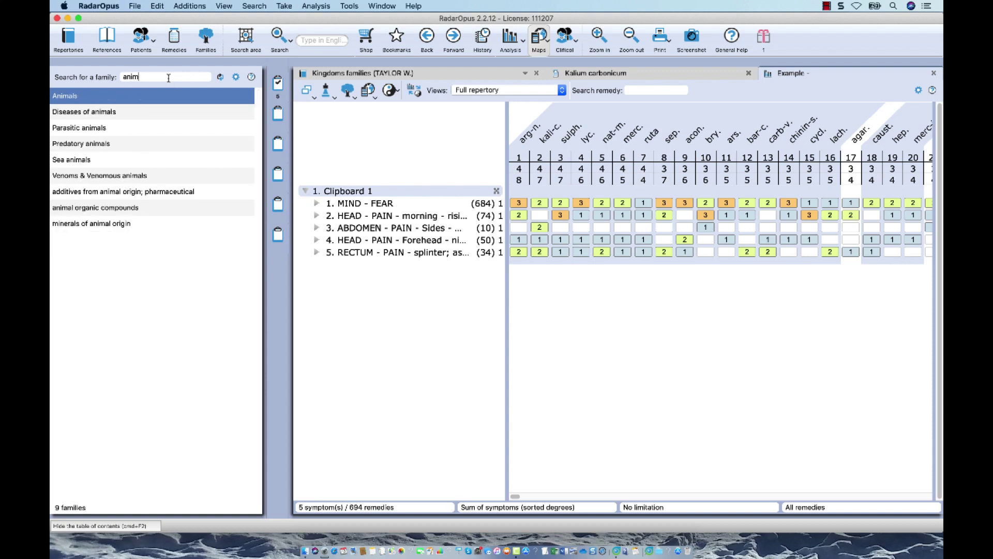
right_click(62, 103)
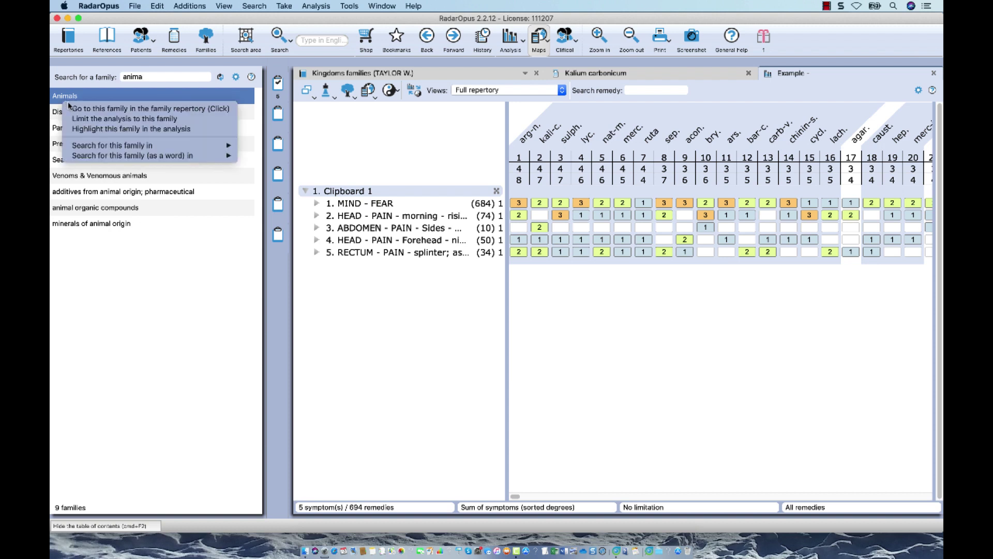
left_click(87, 129)
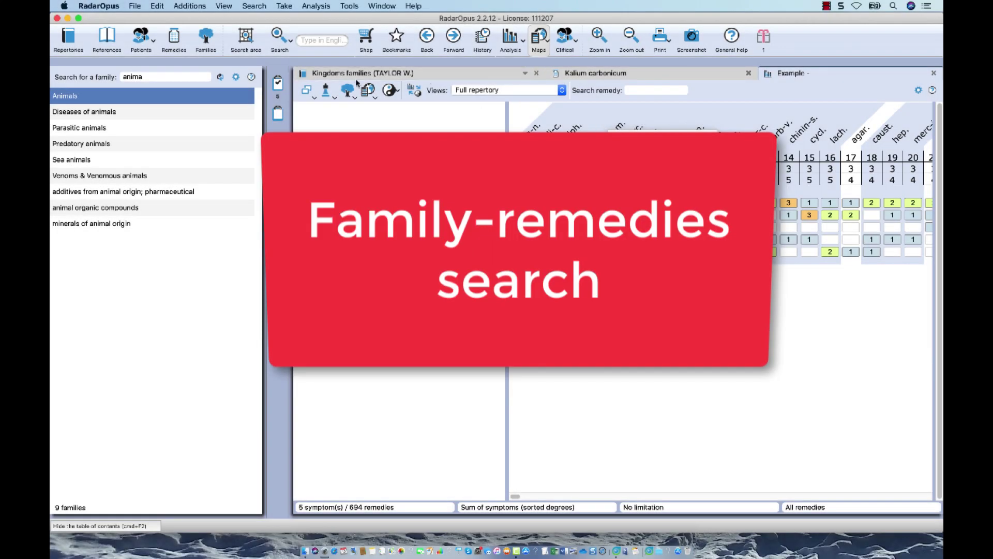
Run an advanced search for the family Solanaceae (Cronquist) in all repertories
left_click(291, 47)
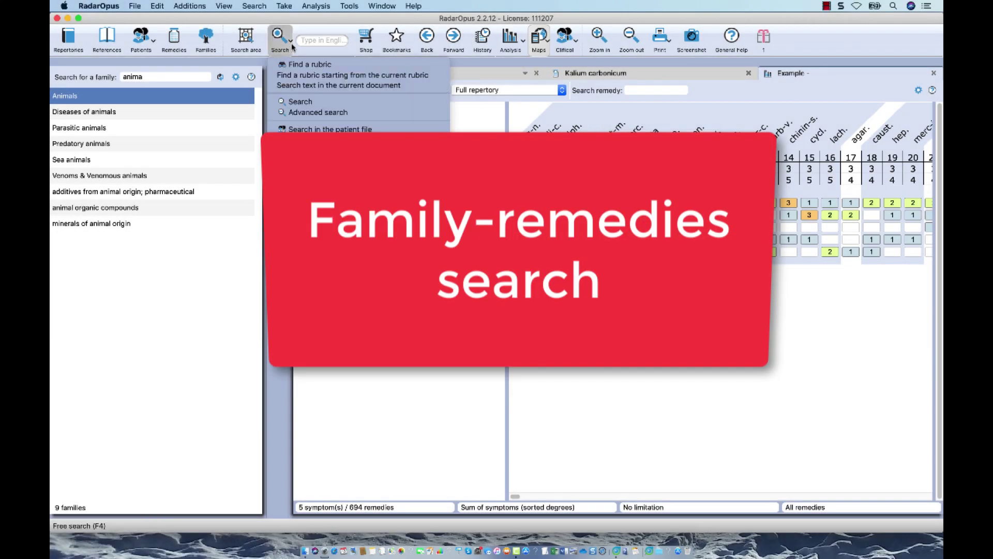
left_click(308, 113)
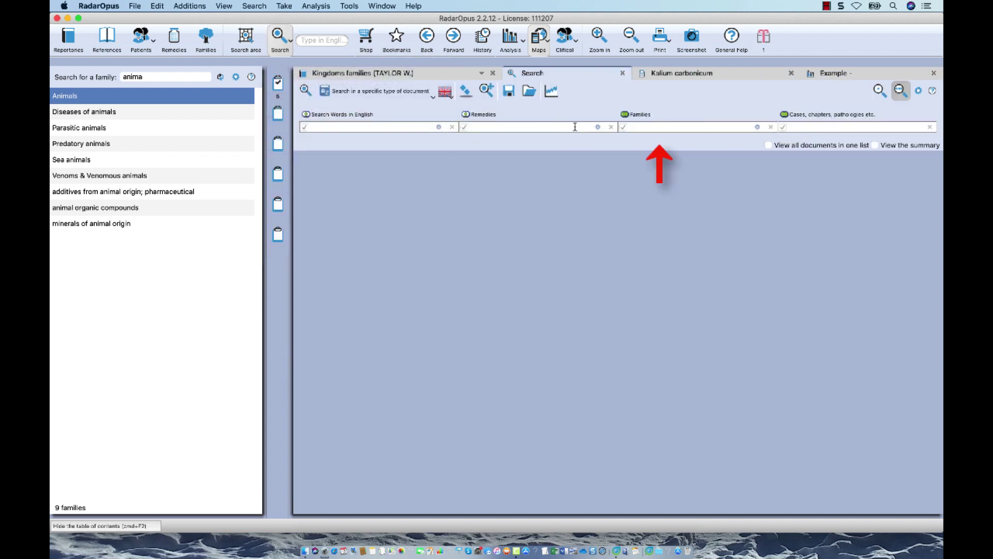
left_click(648, 128)
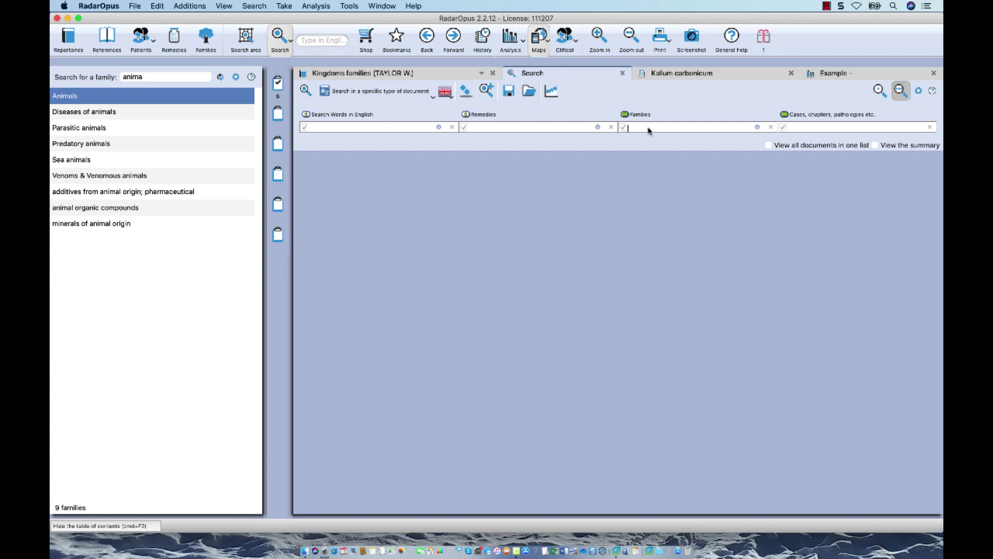
left_click(648, 128)
type("solana")
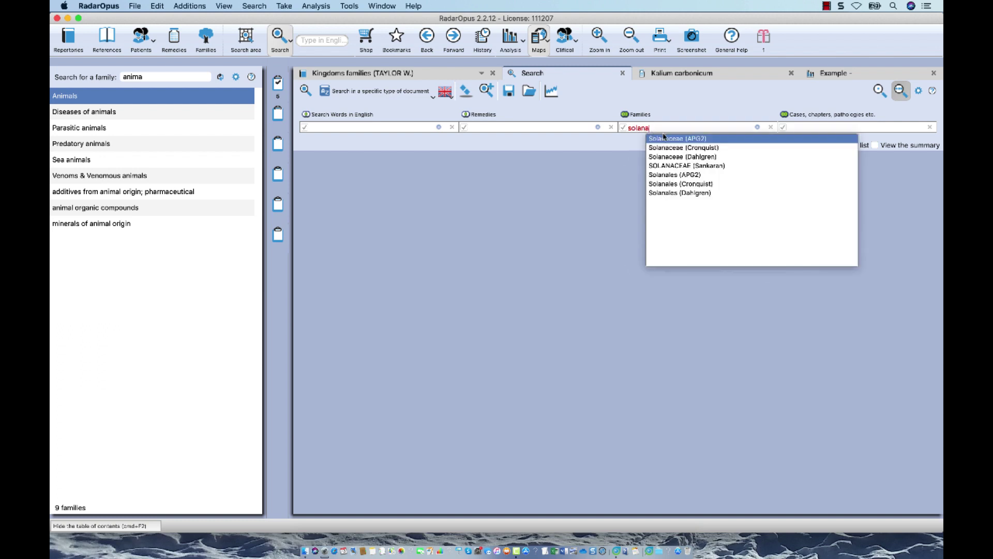
left_click(710, 149)
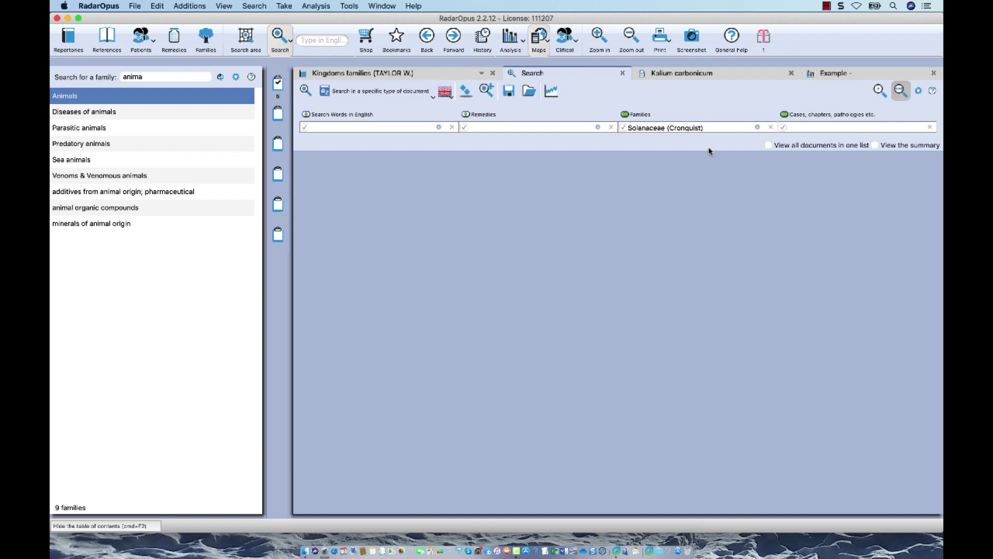
left_click(429, 98)
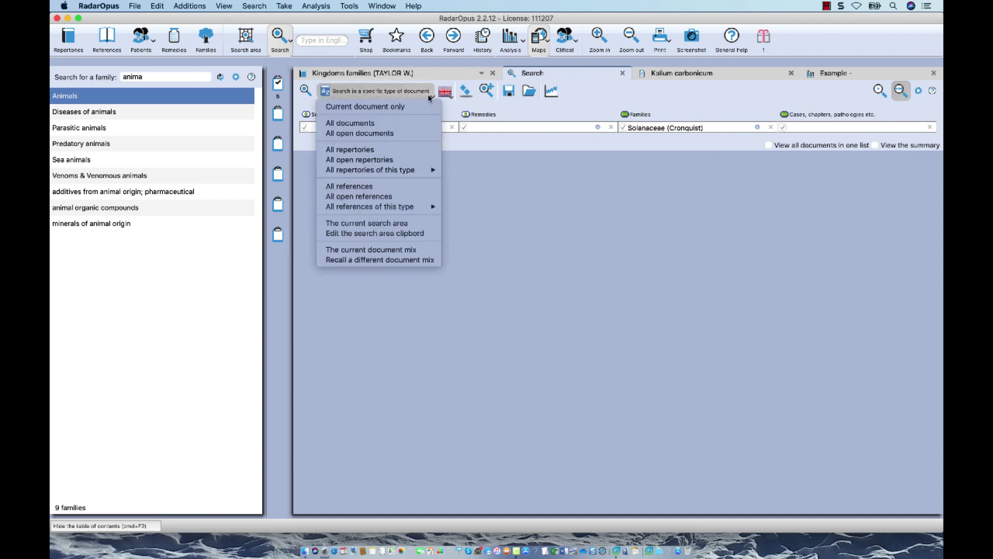
left_click(401, 150)
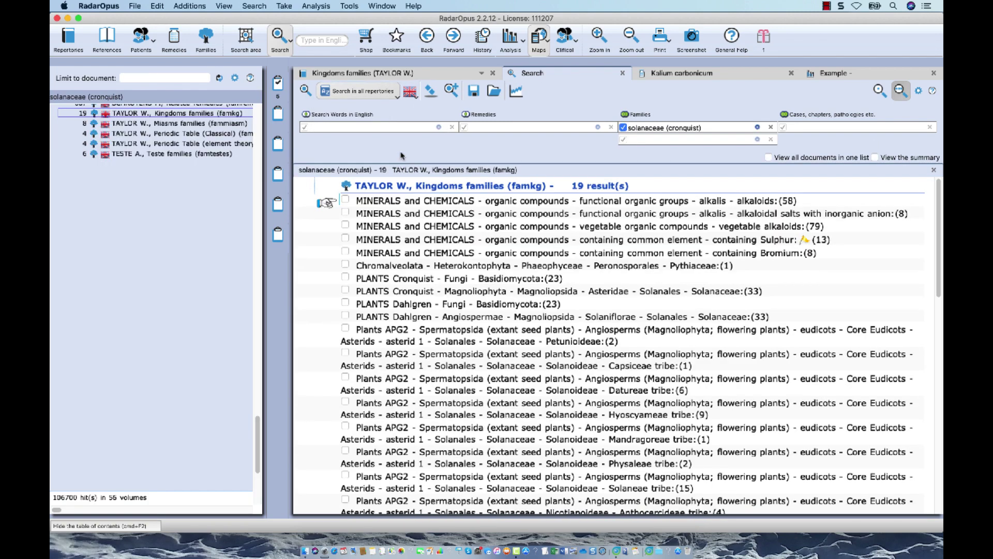
Show the Solanaceae results from Synthesis Treasure Edition 2009V and examine the remedies of several Mind rubrics
scroll(195, 225, "up", 10)
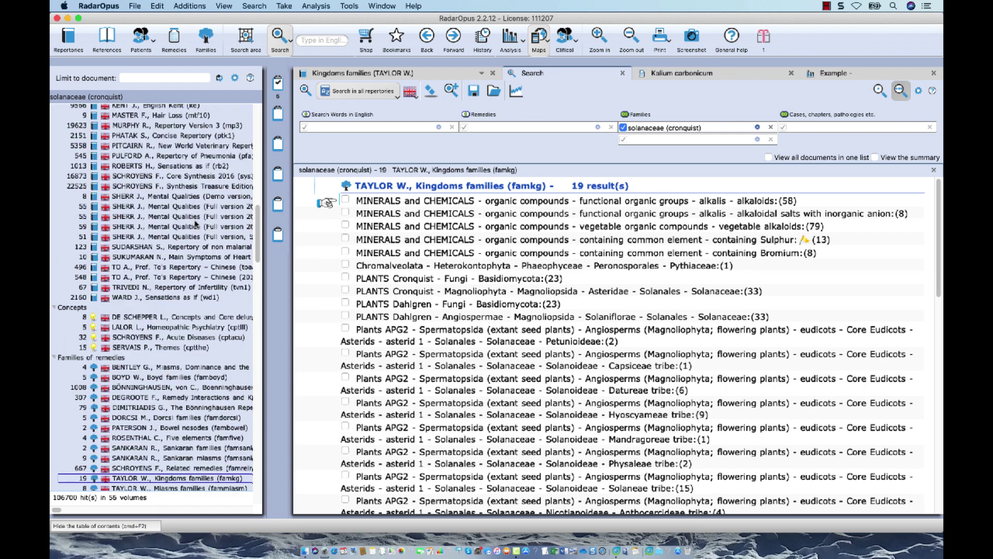
scroll(196, 226, "up", 5)
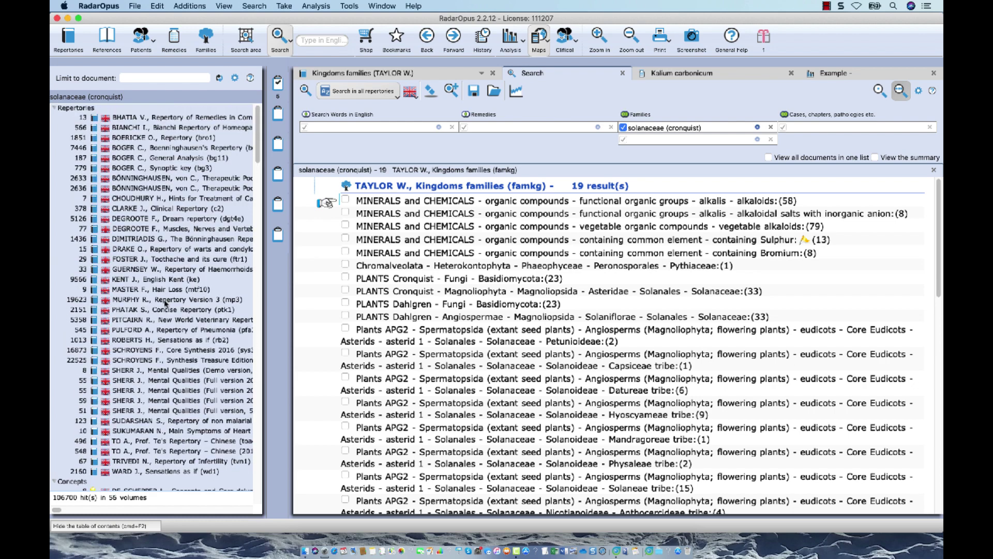
left_click(172, 361)
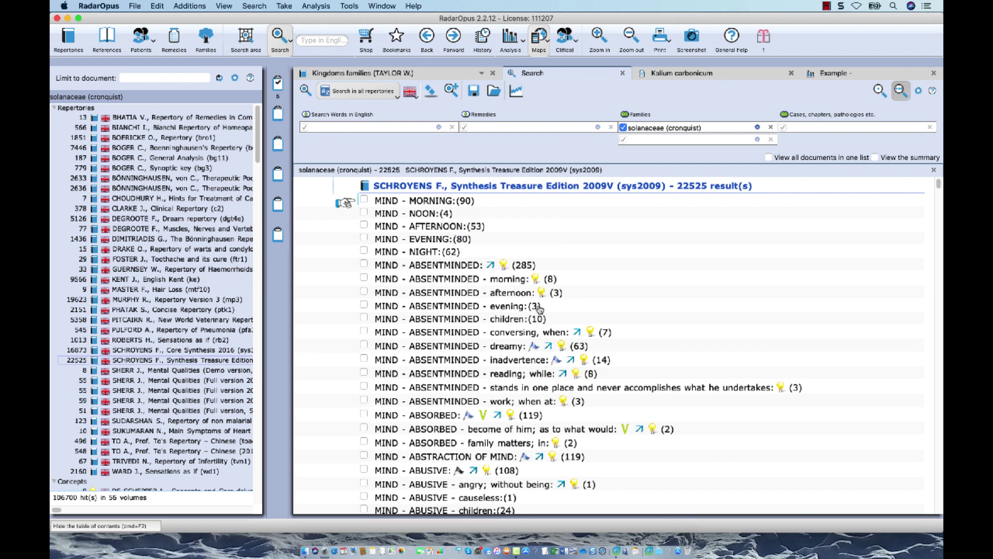
mouse_move(542, 315)
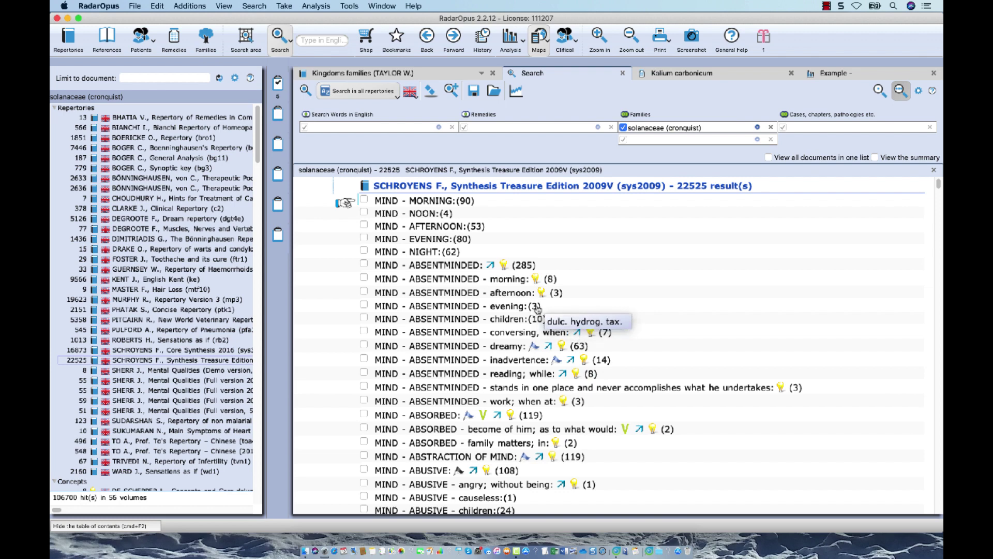
mouse_move(574, 404)
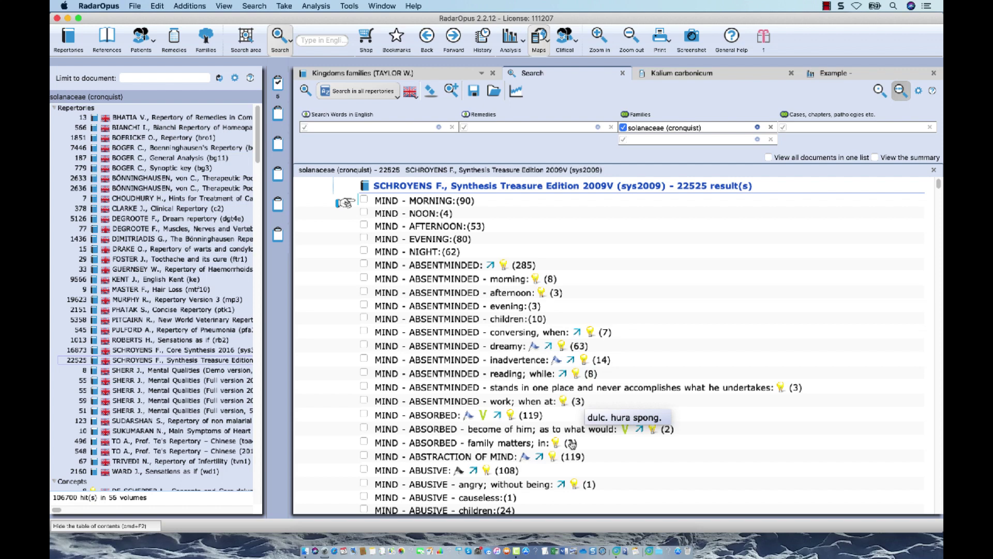
mouse_move(572, 444)
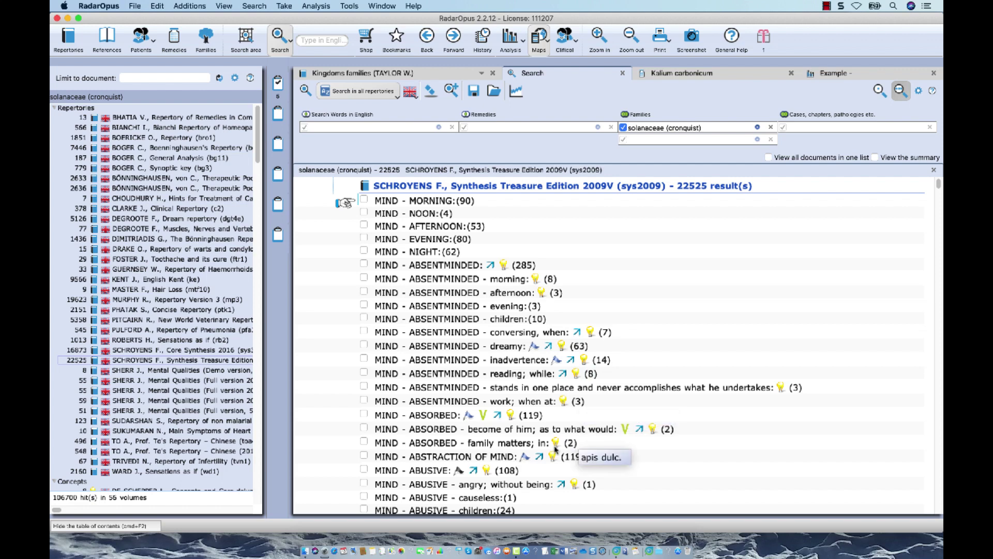
mouse_move(506, 471)
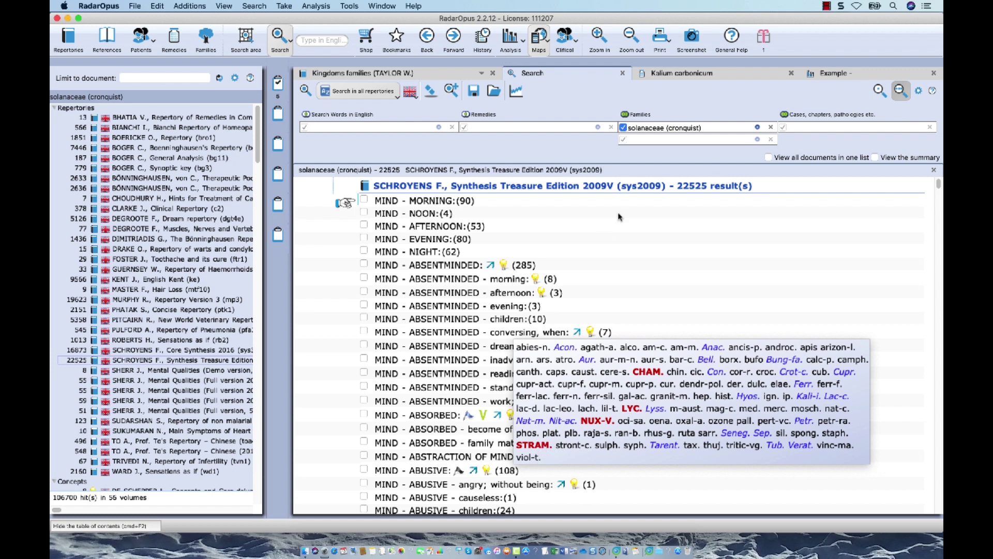
Replace the family criterion with Cucurbitaceae (Cronquist) and run the search in all repertories
left_click(769, 129)
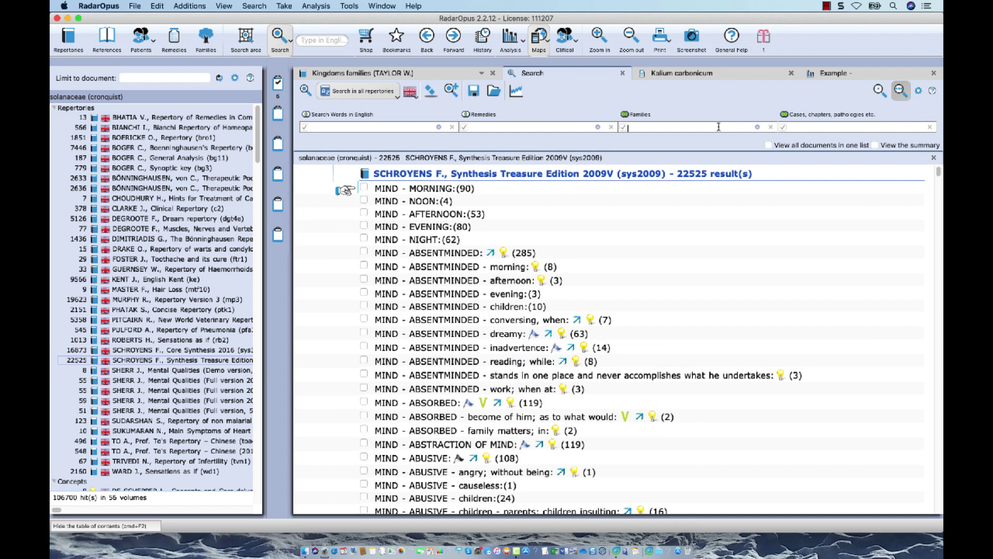
type("cucu")
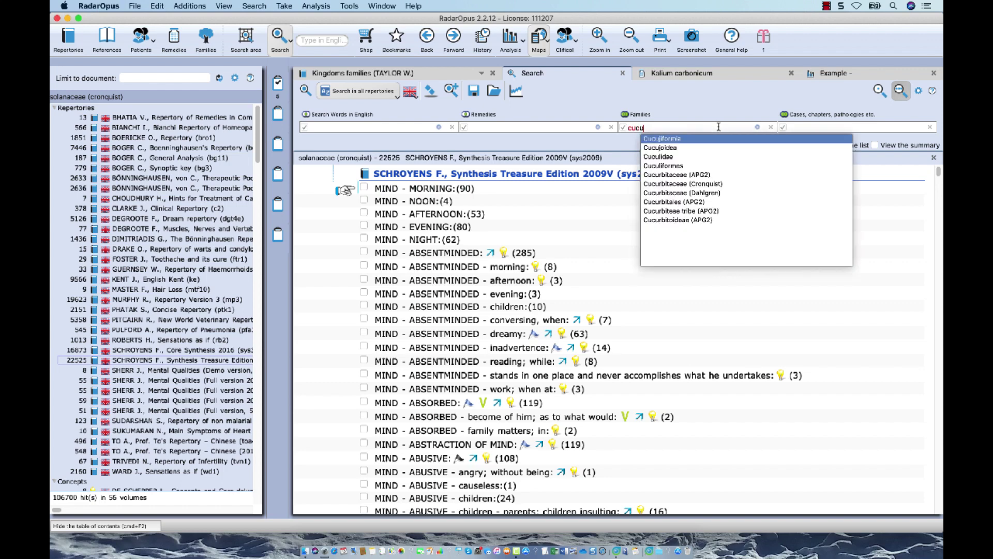
left_click(703, 188)
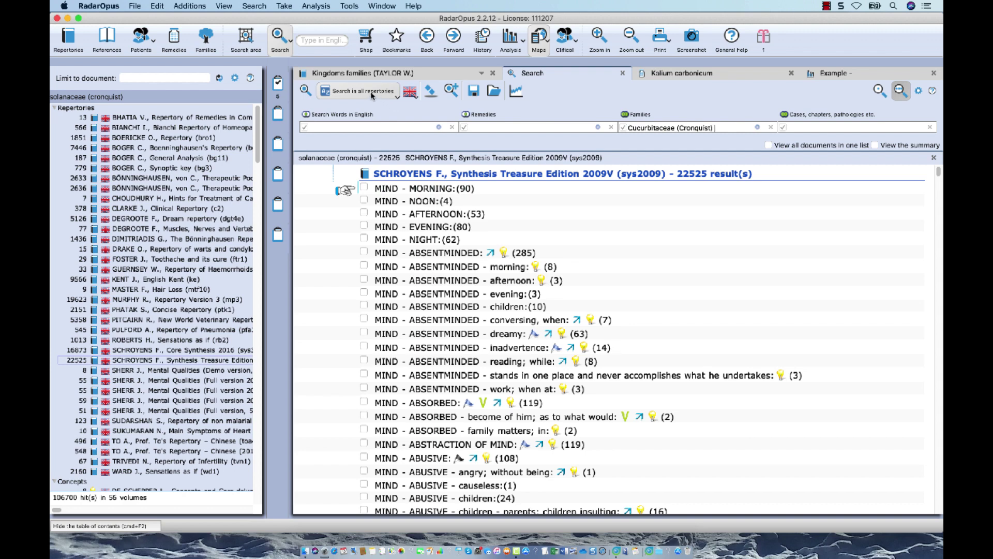
left_click(306, 91)
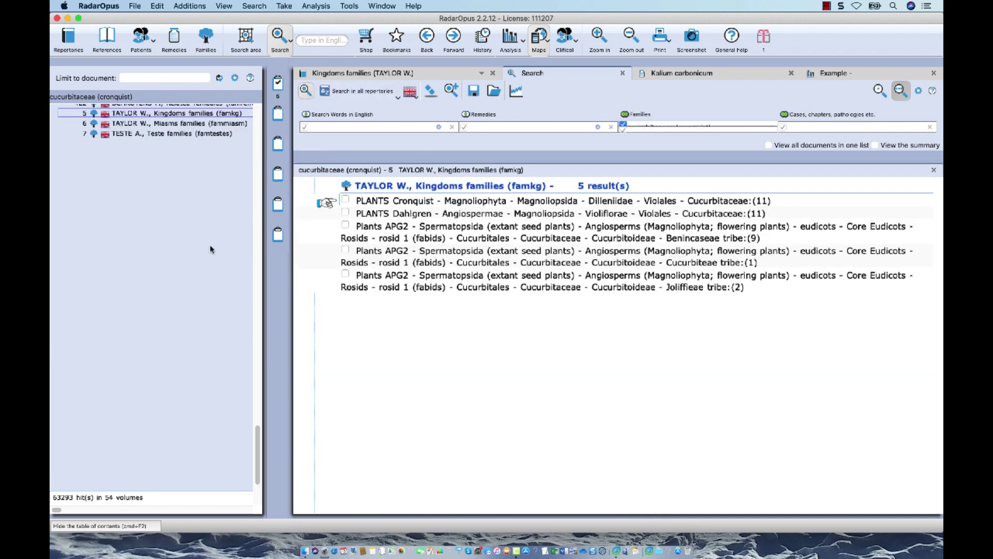
scroll(184, 333, "up", 10)
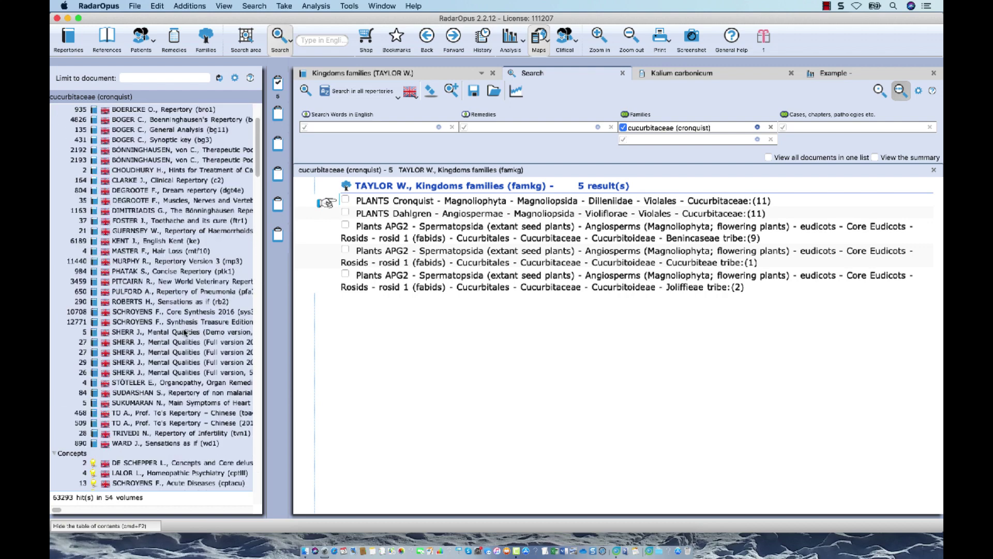
Show the Cucurbitaceae results from Synthesis Treasure Edition 2009V and examine the remedies and cross-references of several Mind rubrics
scroll(185, 333, "down", 5)
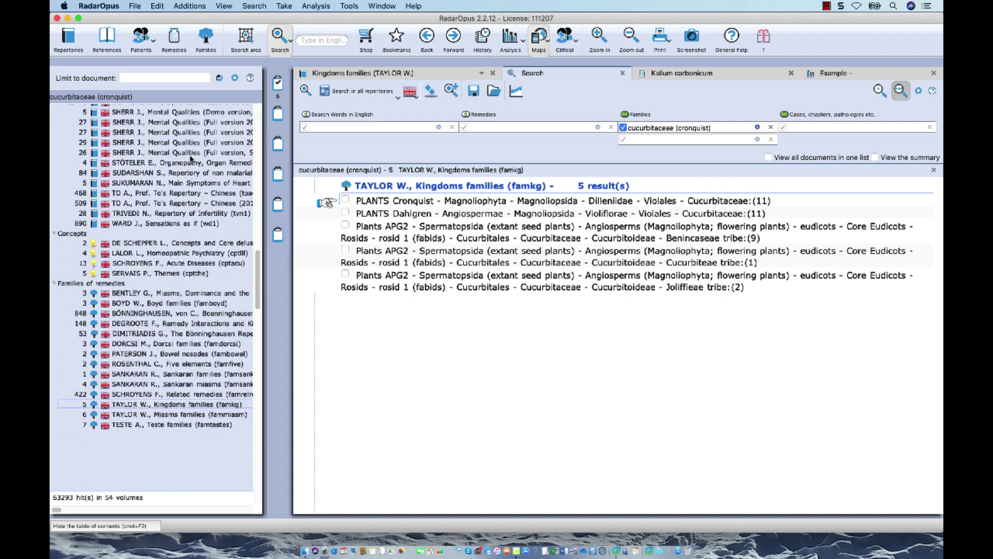
scroll(179, 207, "up", 5)
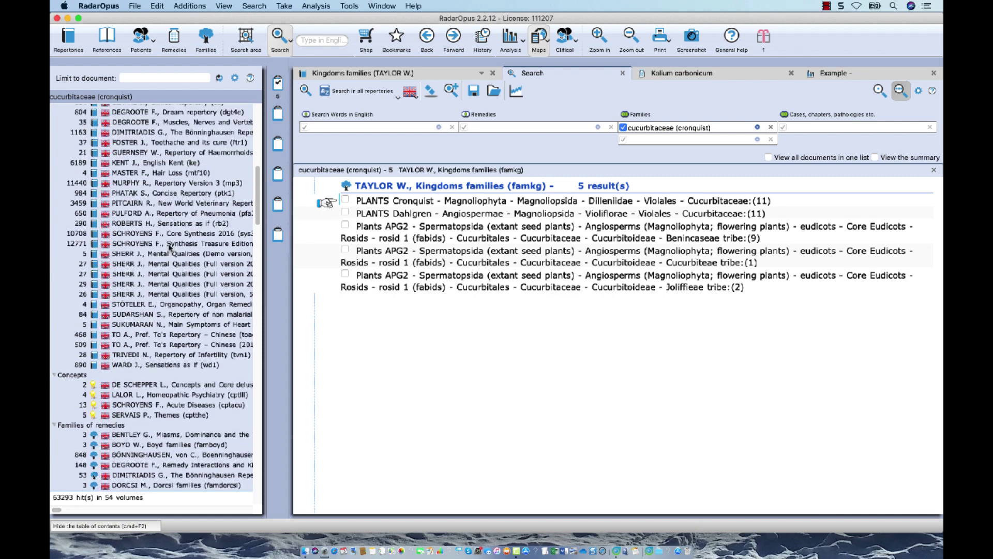
left_click(169, 244)
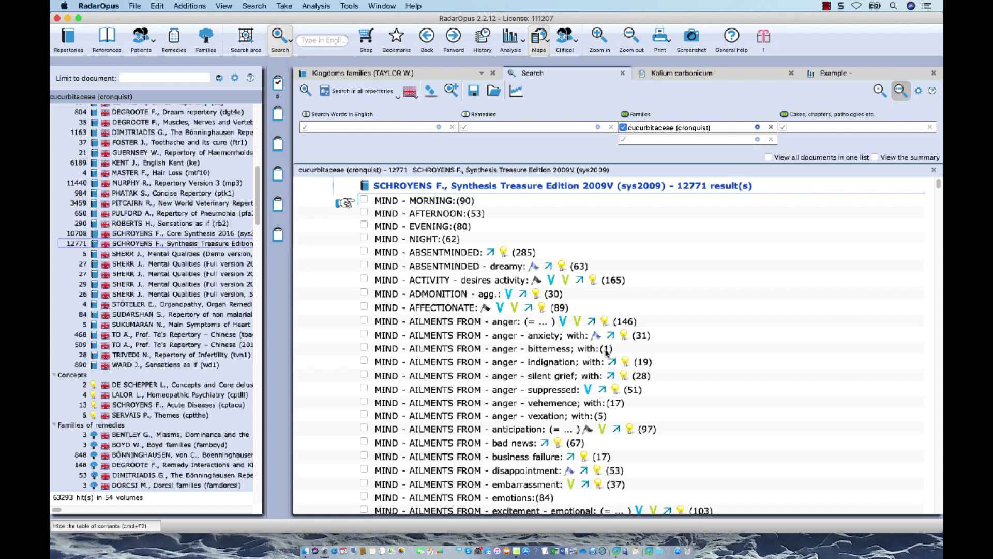
mouse_move(607, 352)
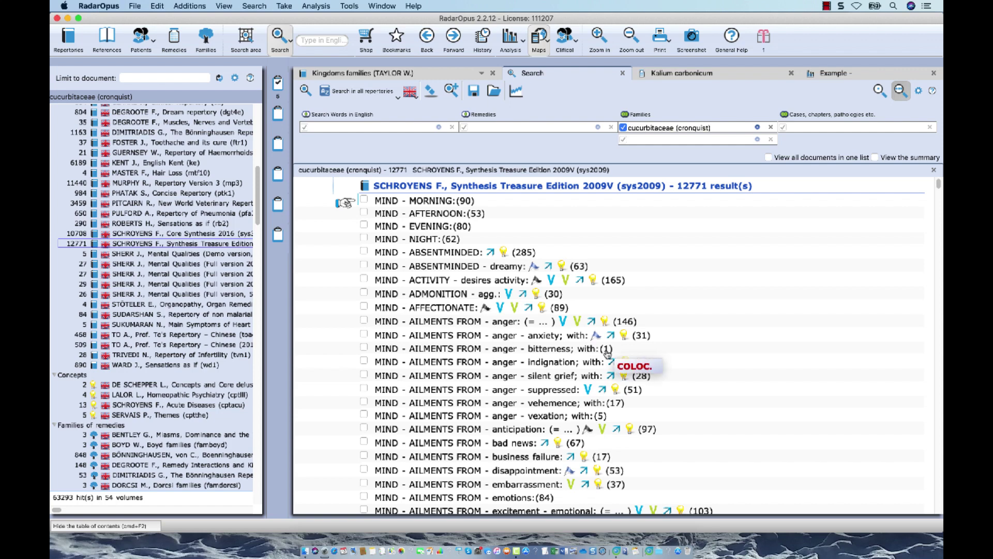
left_click(615, 429)
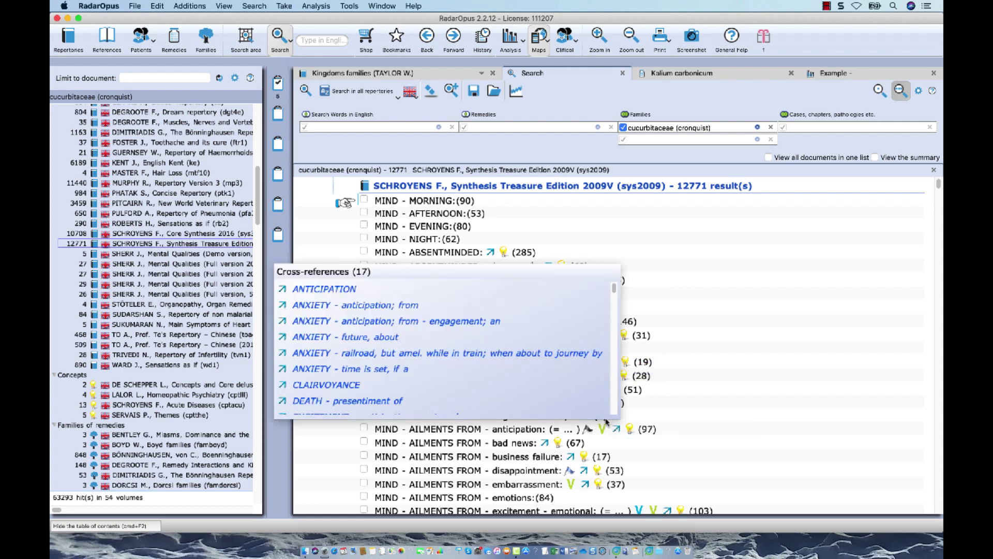
left_click(668, 403)
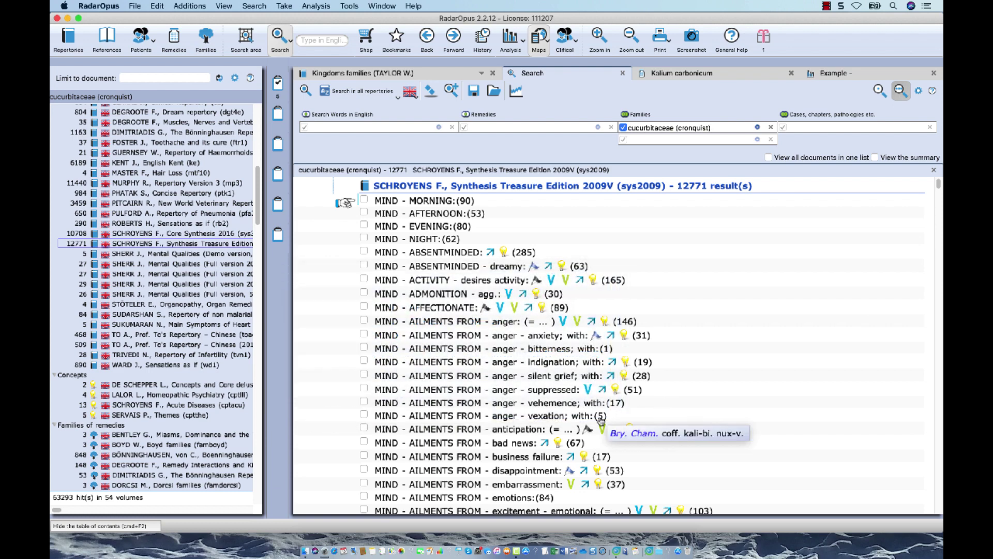
left_click(615, 429)
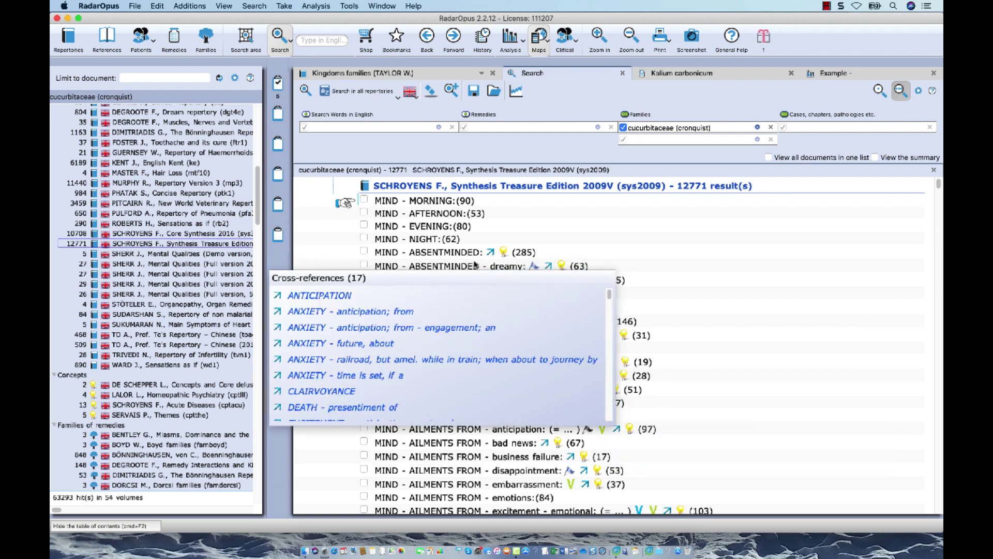
mouse_move(467, 231)
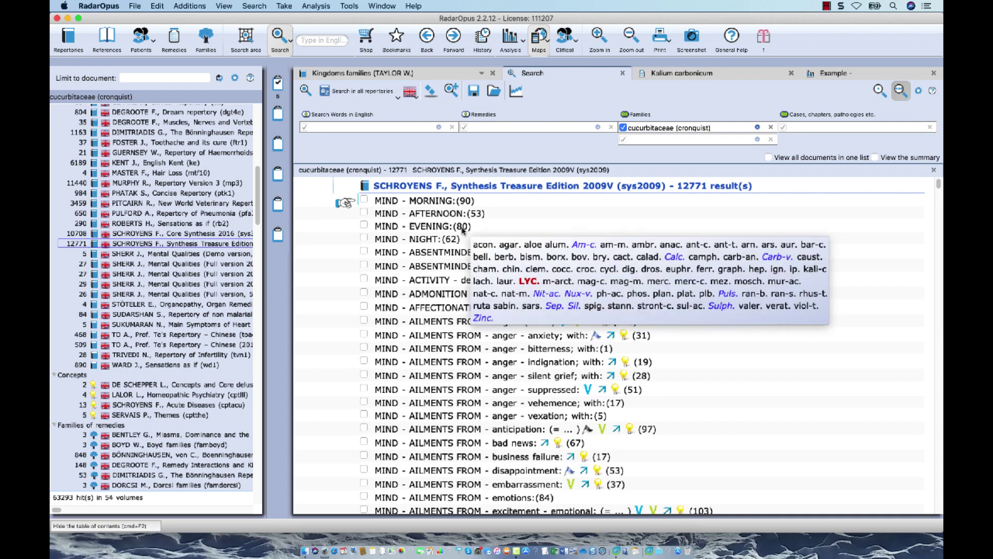
scroll(479, 370, "down", 5)
scroll(478, 370, "down", 2)
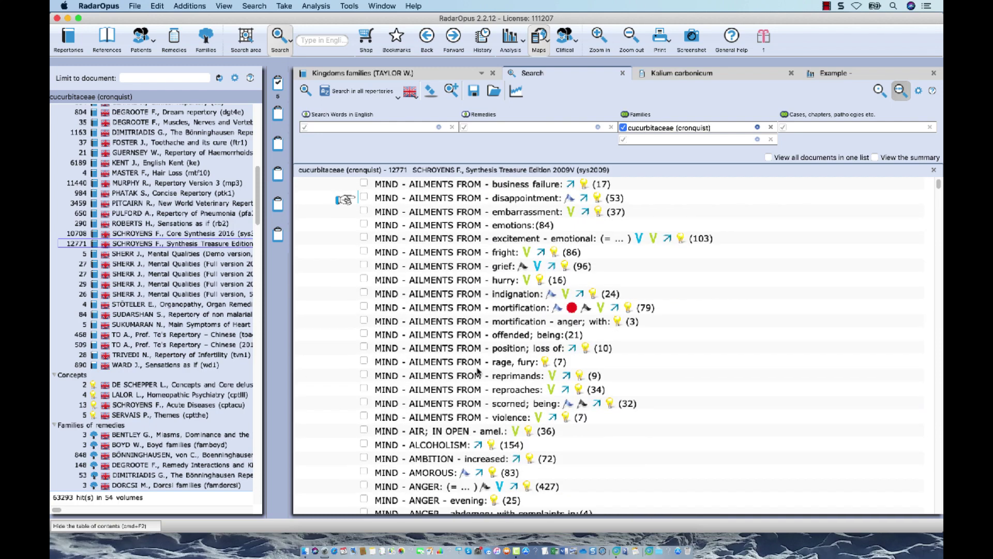
From the rubric MIND - AILMENTS FROM - reprimands, open Colocynthis and list all remedies of its Cronquist Cucurbitaceae family
double_click(511, 376)
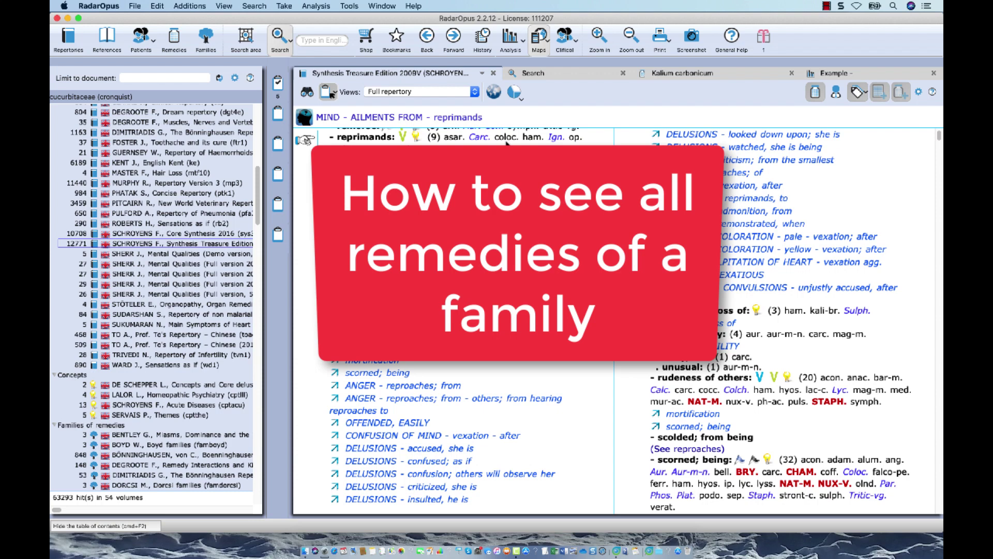
double_click(504, 142)
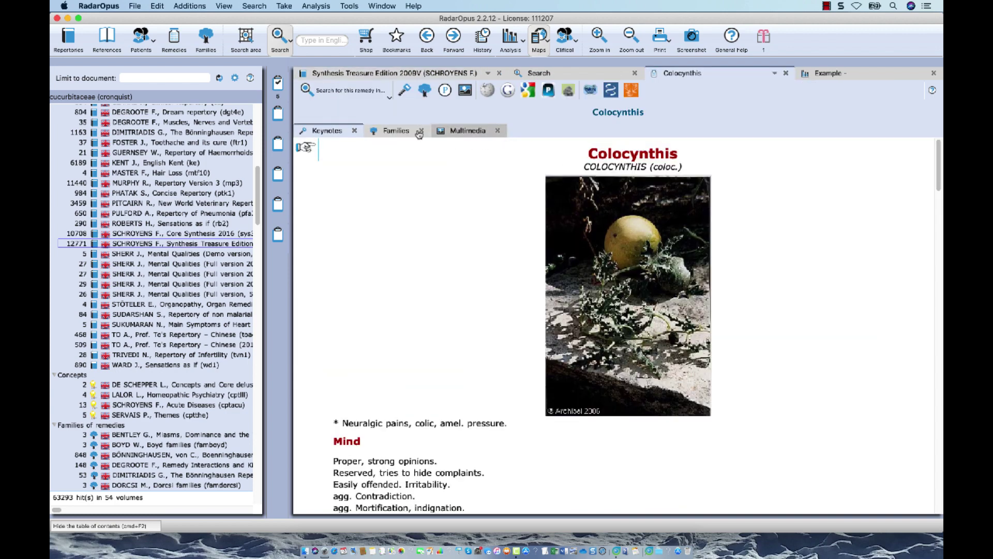
left_click(390, 134)
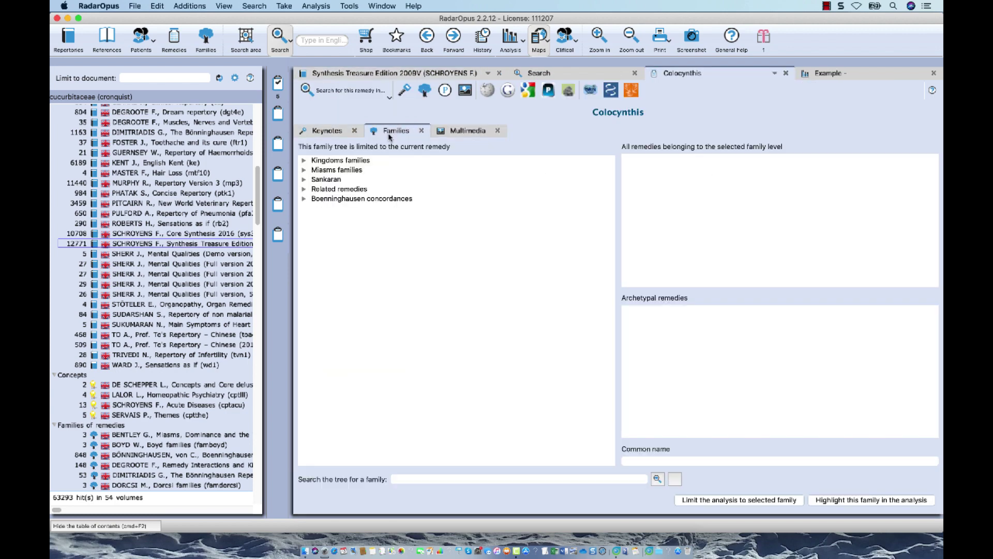
left_click(304, 161)
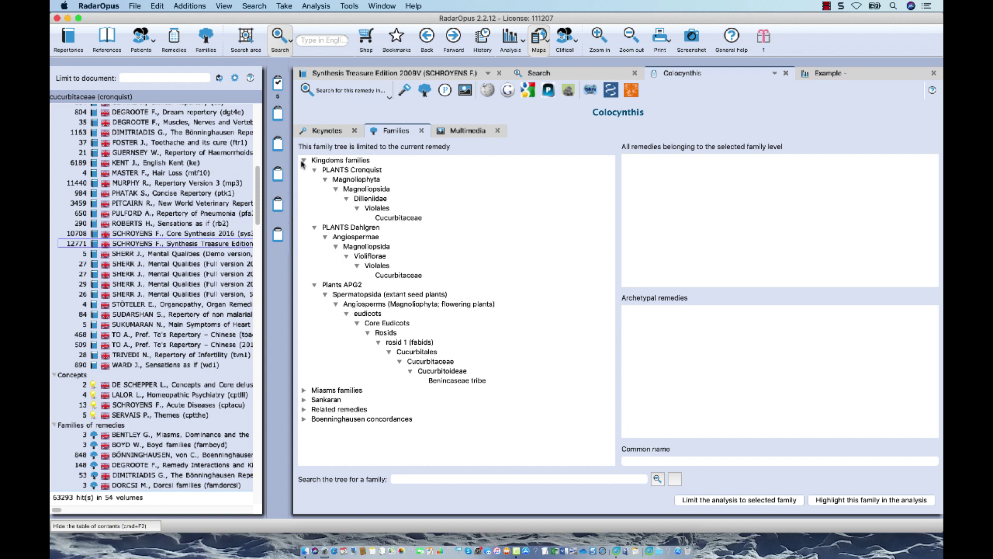
left_click(398, 218)
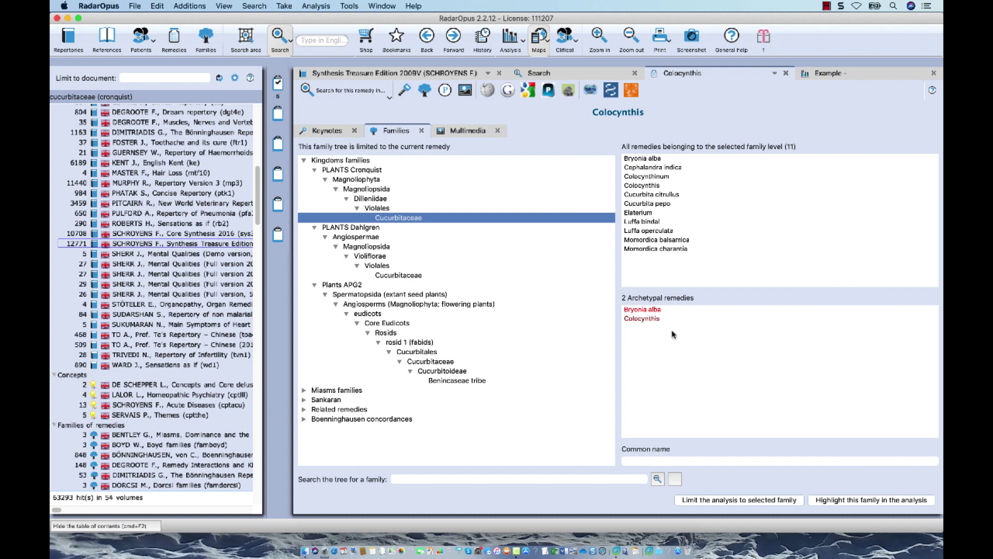
left_click(776, 74)
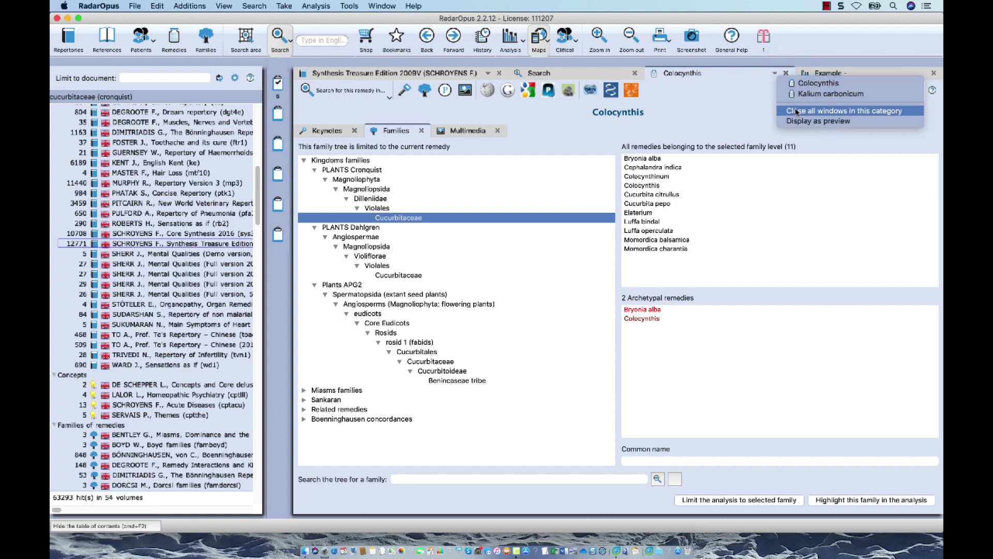
left_click(797, 111)
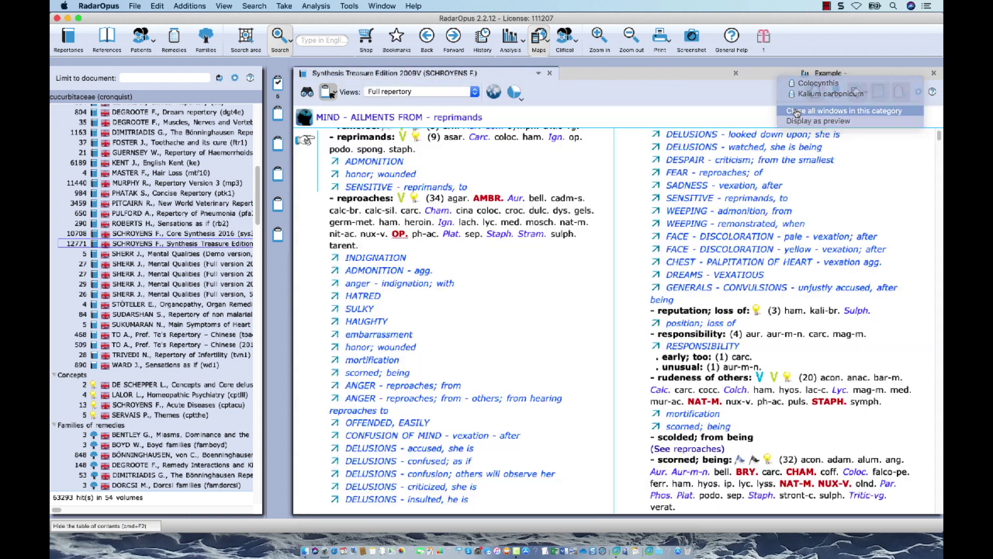
Filter the families list with "cur" and select Cucurbitaceae (Cronquist)
left_click(206, 41)
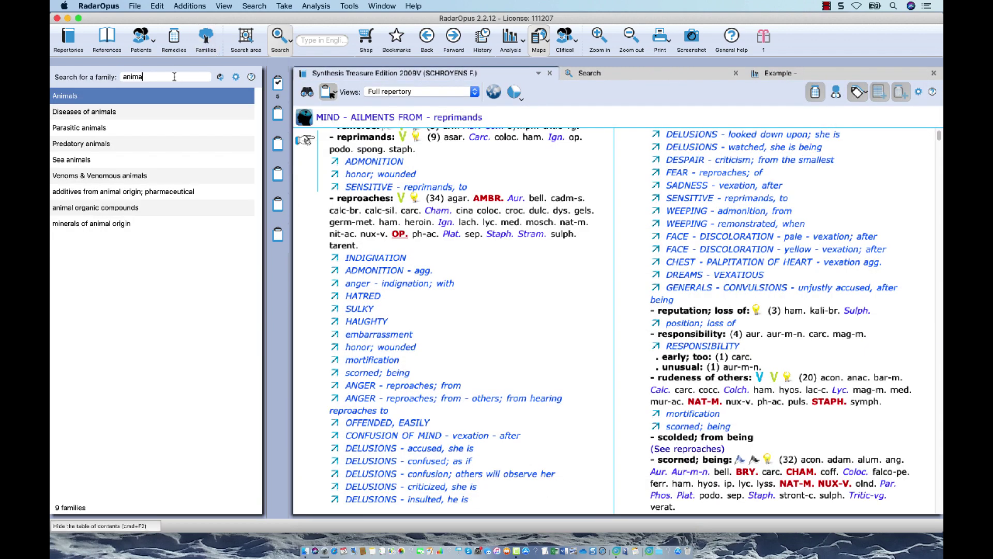
left_click_drag(175, 77, 93, 80)
type("curcu")
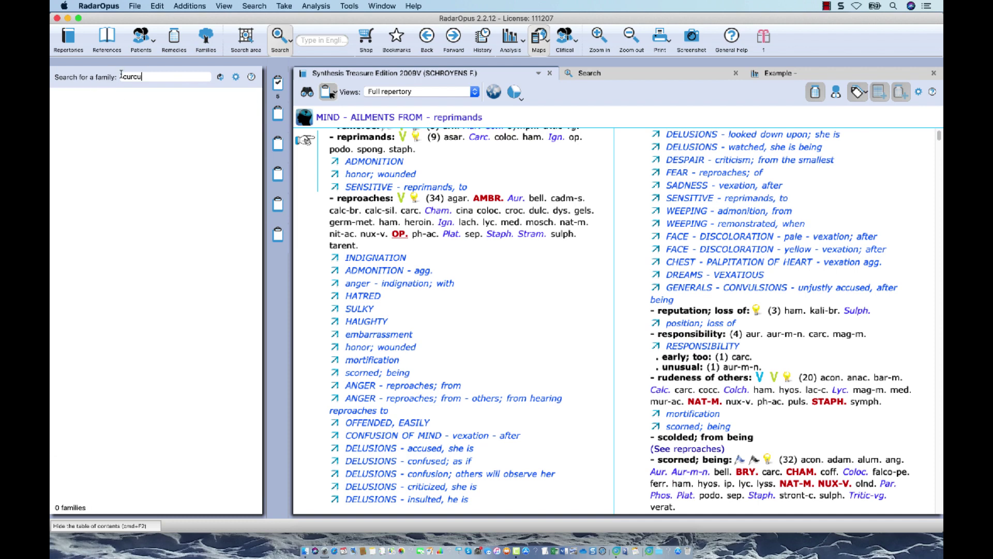
key("BackSpace")
key("BackSpace")
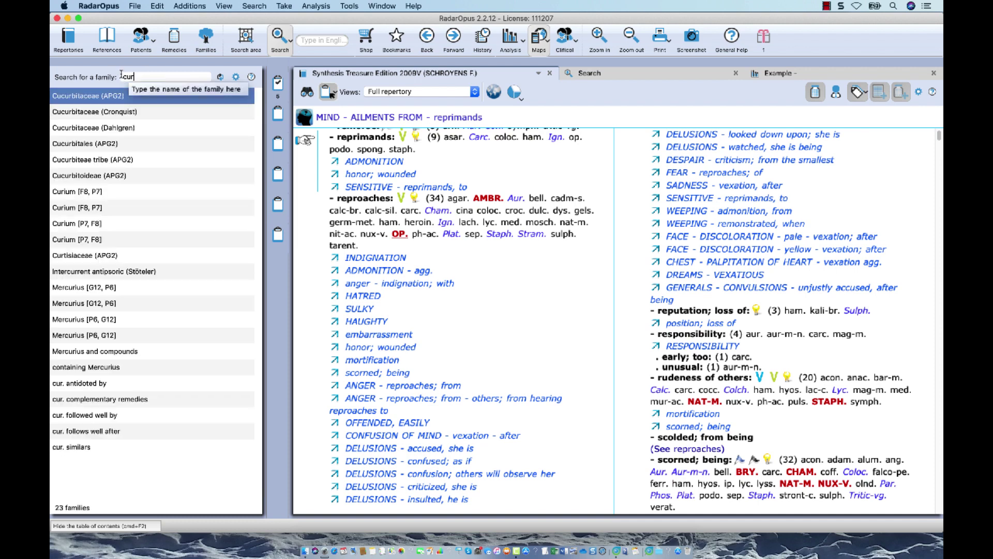
left_click(100, 114)
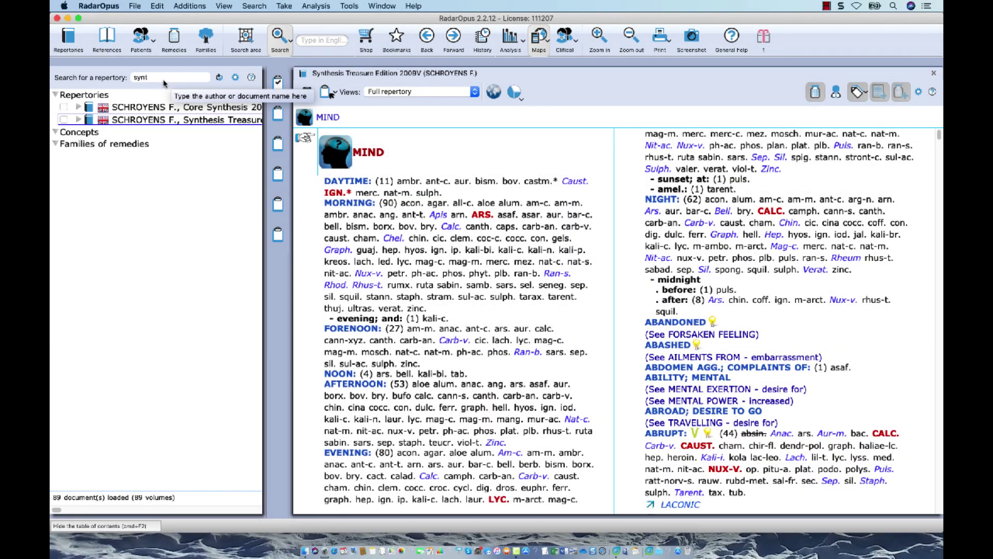
Open Lachesis muta from the MIND - MORNING rubric and list all remedies of its Viperidae and Serpentes family levels
double_click(365, 265)
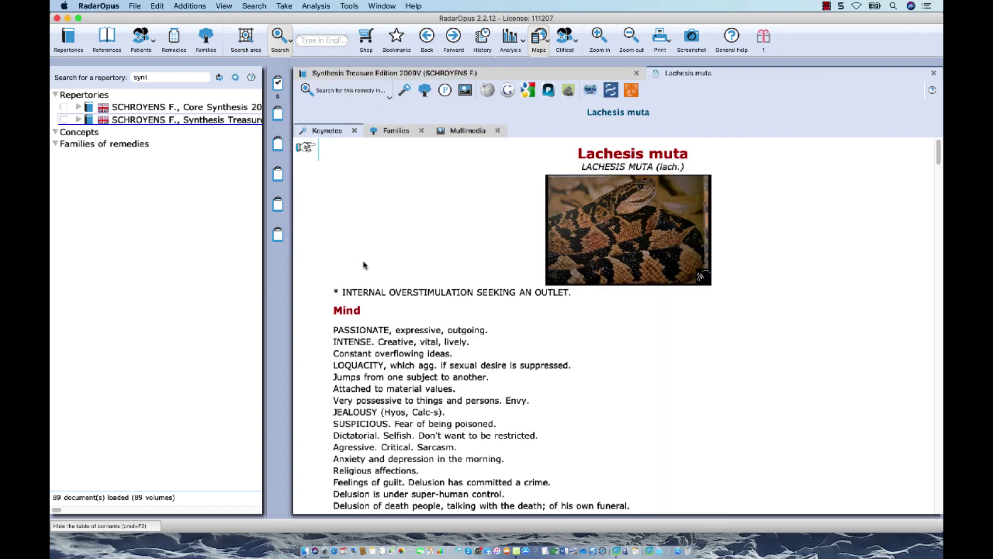
left_click(397, 131)
left_click(304, 161)
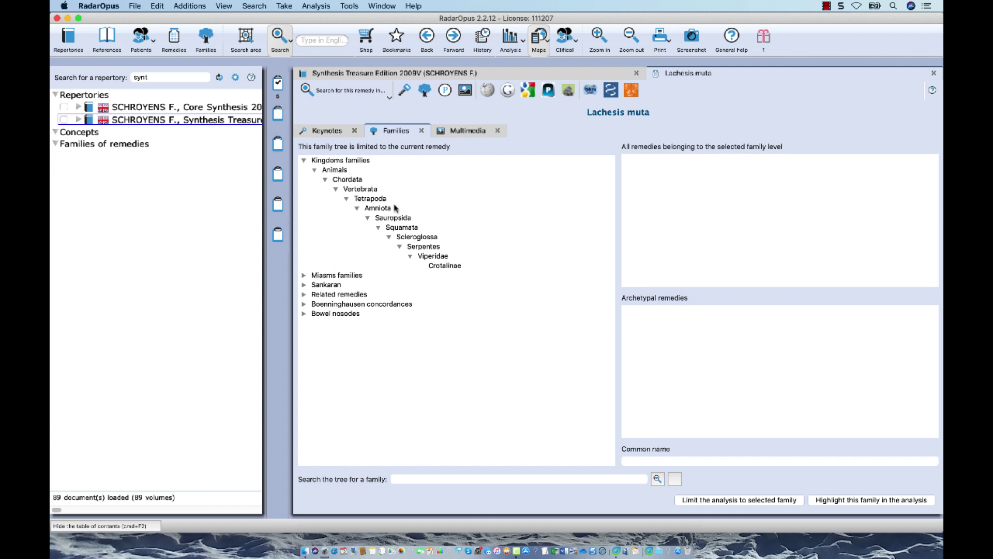
left_click(437, 257)
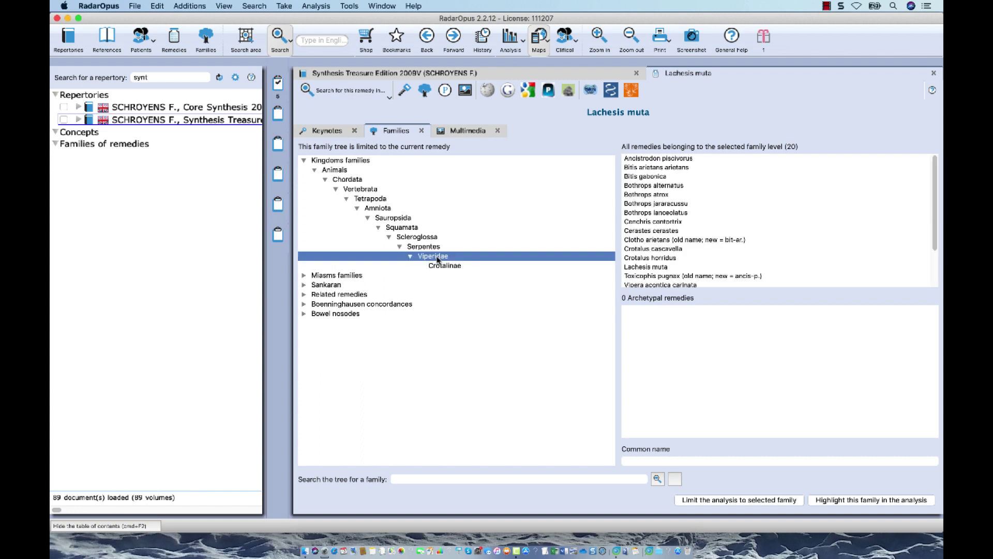
left_click(428, 248)
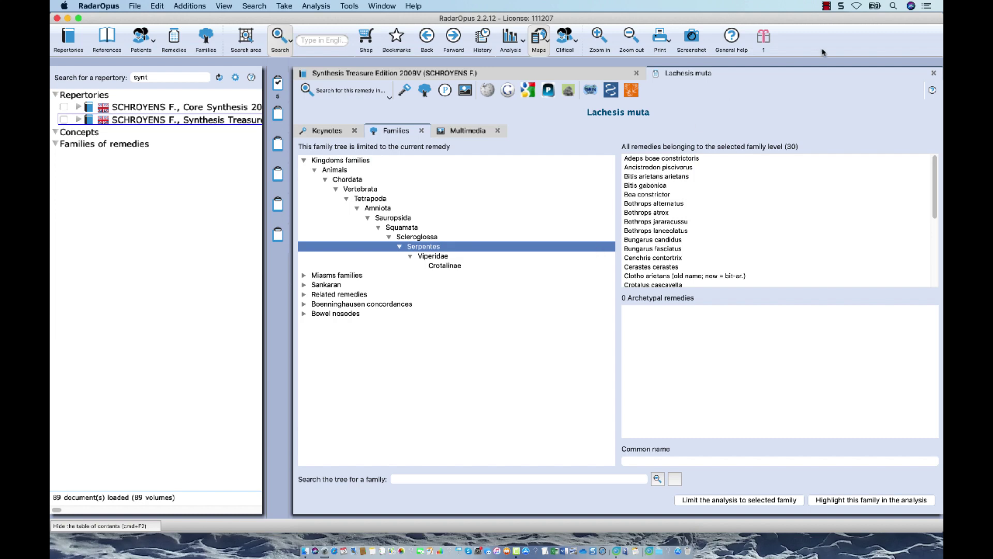
left_click(933, 74)
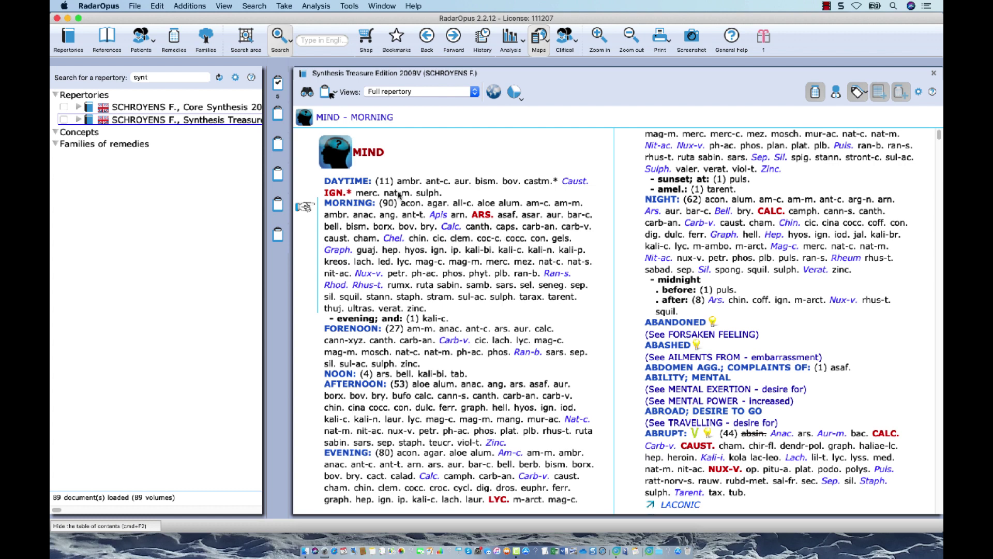
Filter the families list with "snak", open Snakes in the family repertory and bring up the family's available actions
left_click(206, 38)
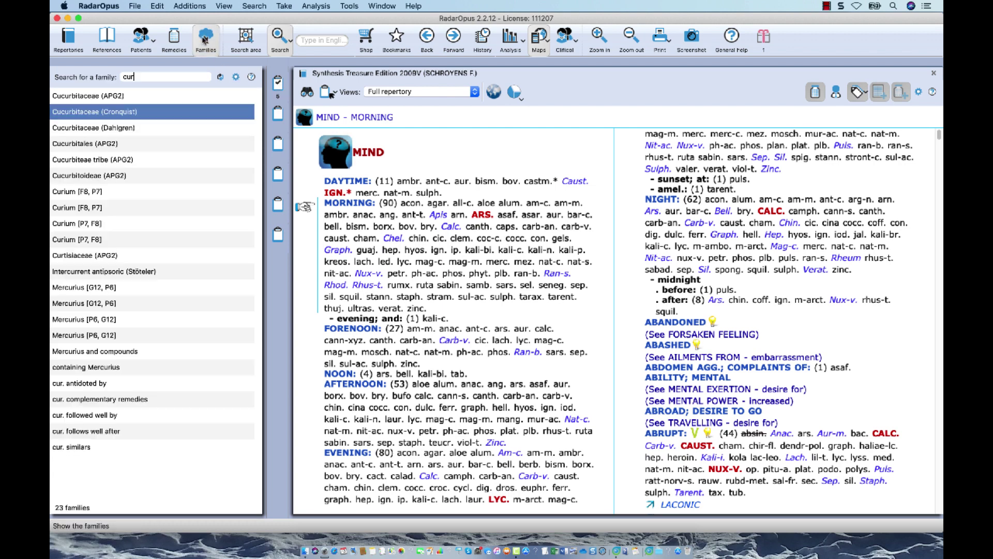
key("BackSpace")
key("BackSpace")
key("BackSpace")
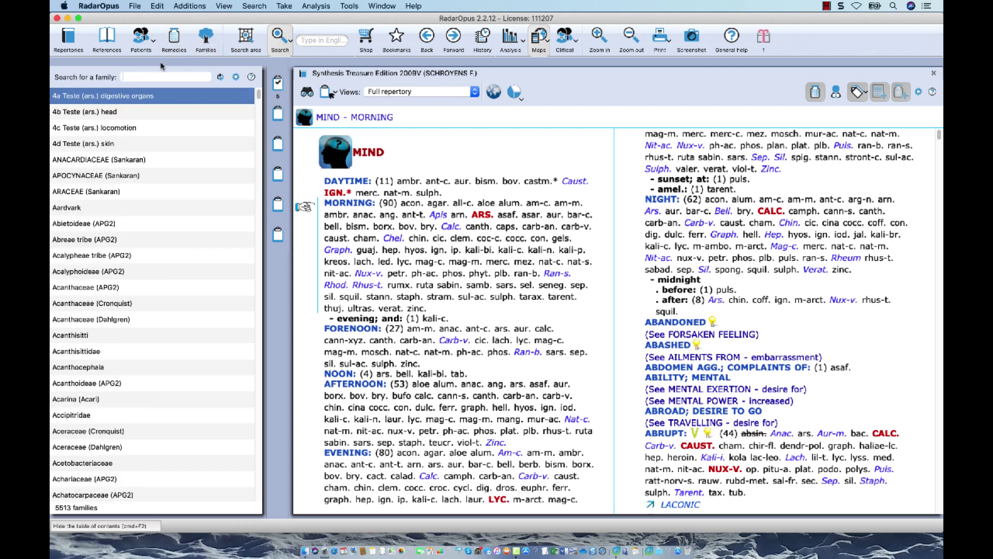
type("snak")
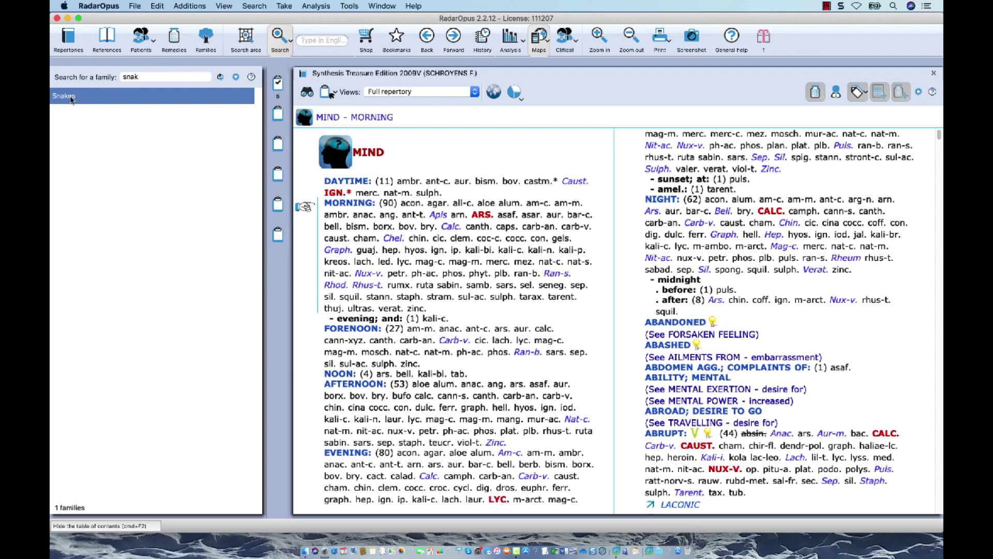
double_click(71, 99)
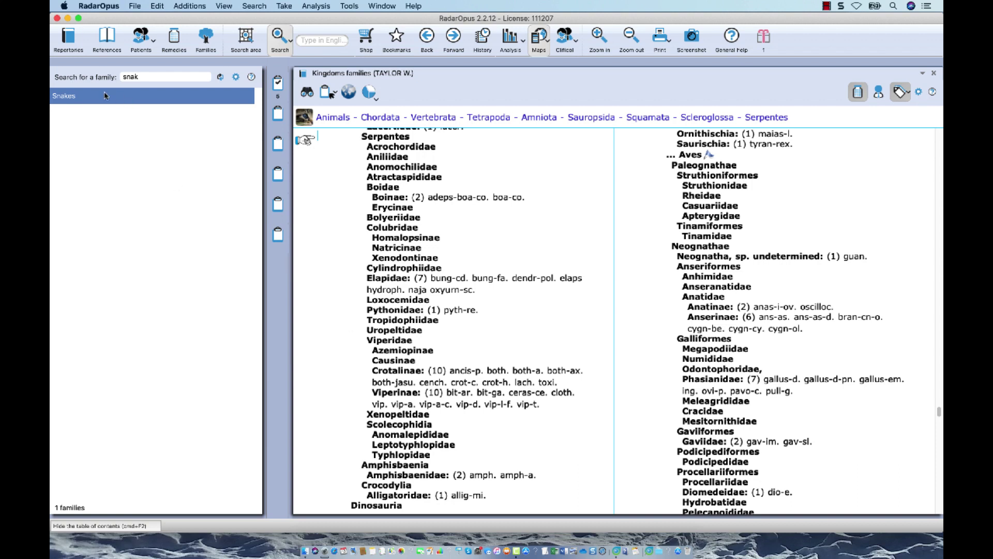
right_click(68, 96)
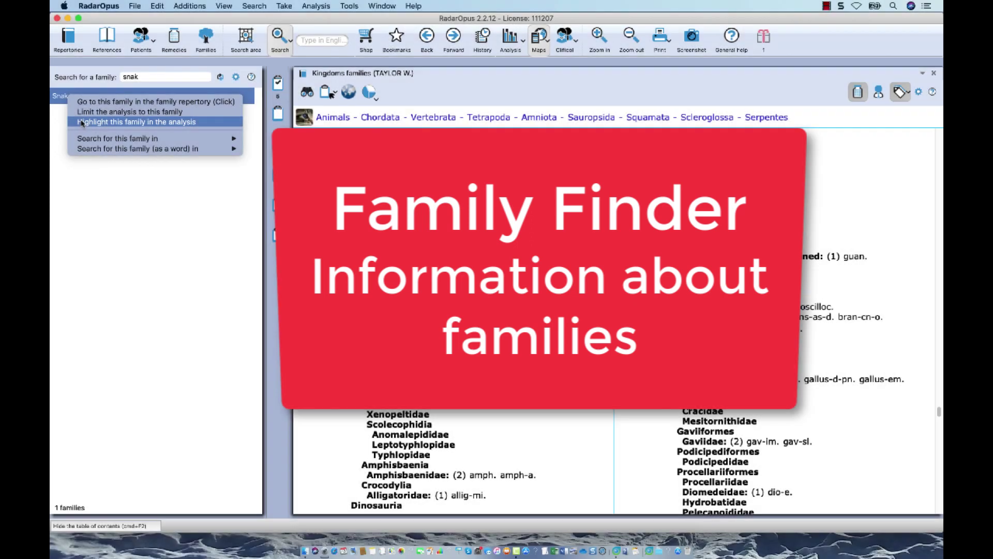
Open the Family Finder and search by family with "snak", choosing Serpentes
left_click(254, 6)
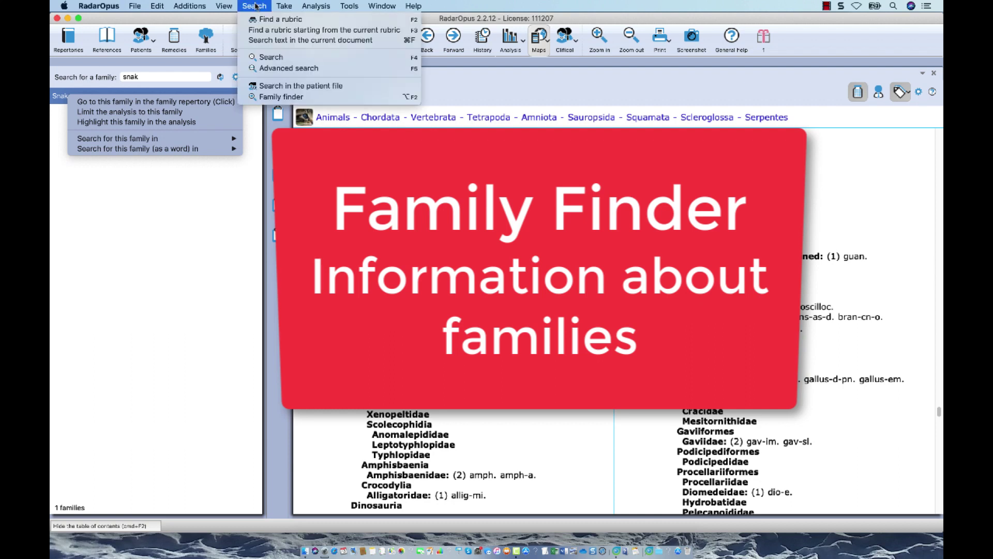
left_click(279, 97)
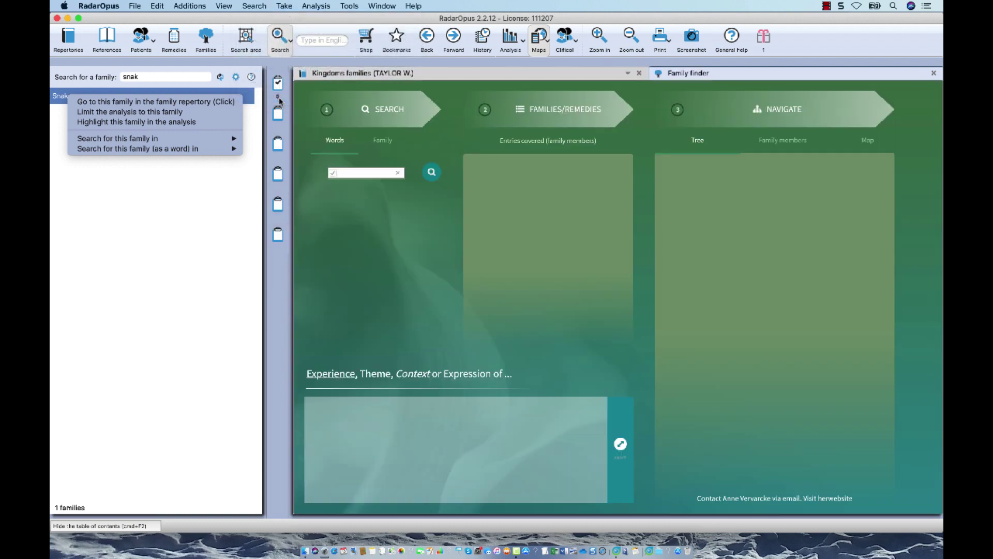
left_click(382, 145)
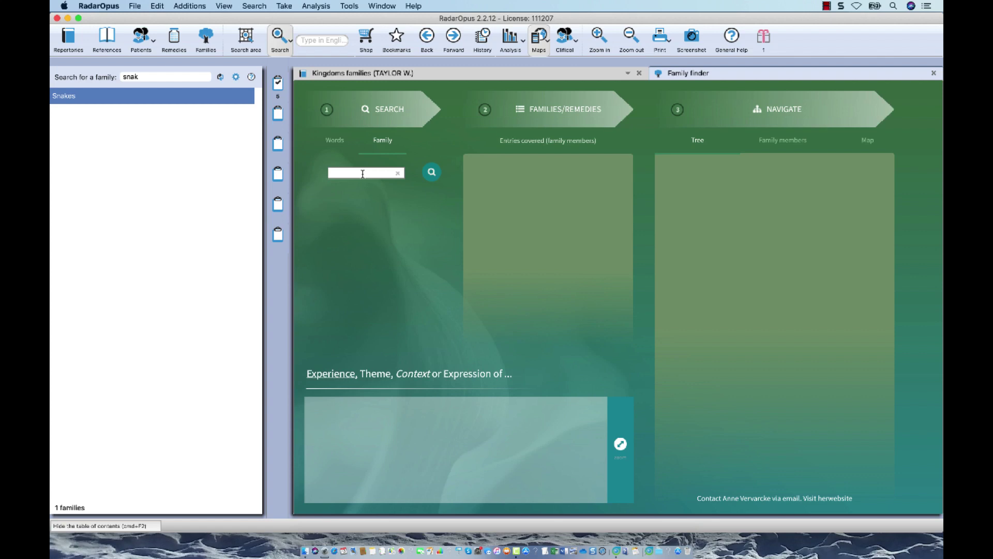
type("snak")
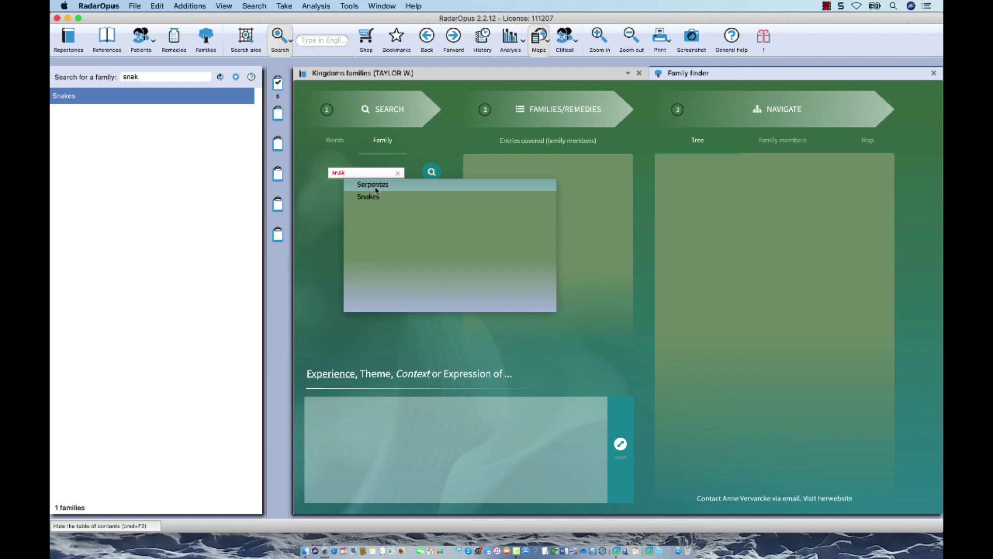
left_click(376, 189)
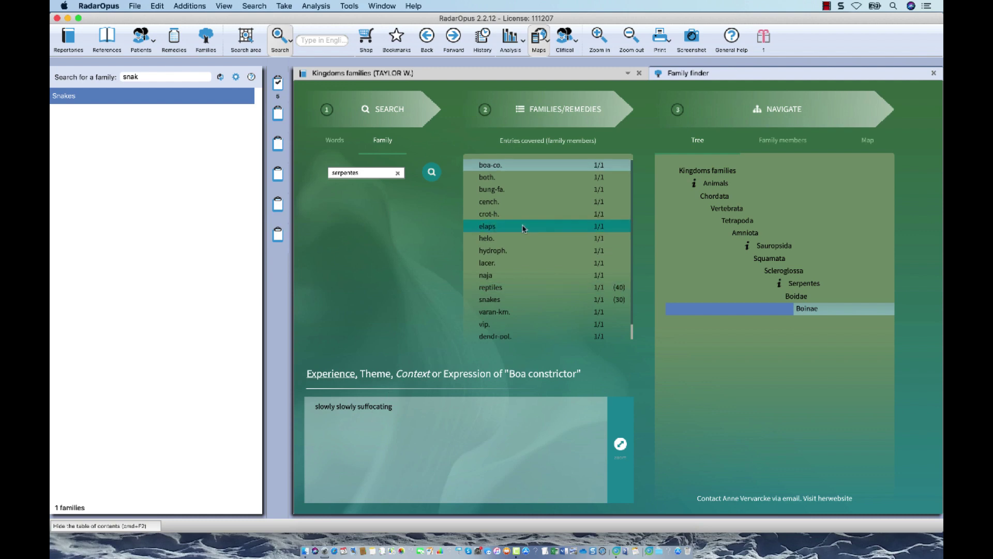
Display the themes of the snakes family entry among the entries found for Serpentes
scroll(524, 228, "down", 1)
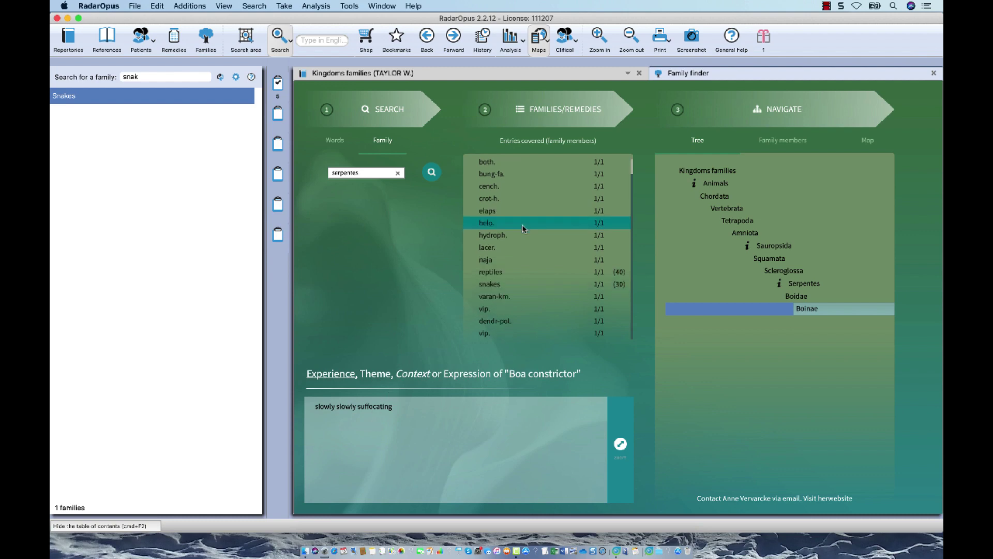
left_click(503, 284)
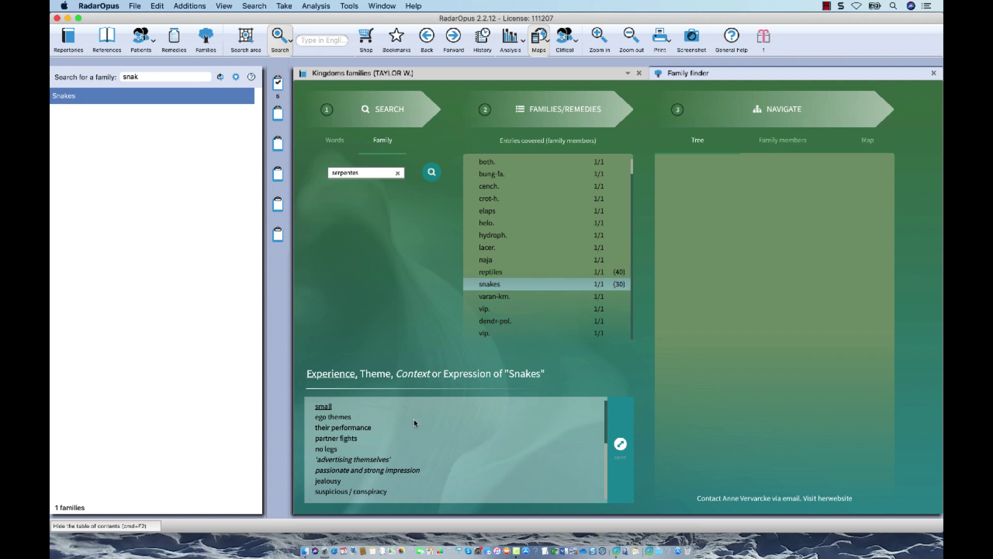
Search by family with "solana", choosing Solanaceae, and display the themes of the solanaceae family entry
left_click(397, 174)
type("solana")
left_click(384, 189)
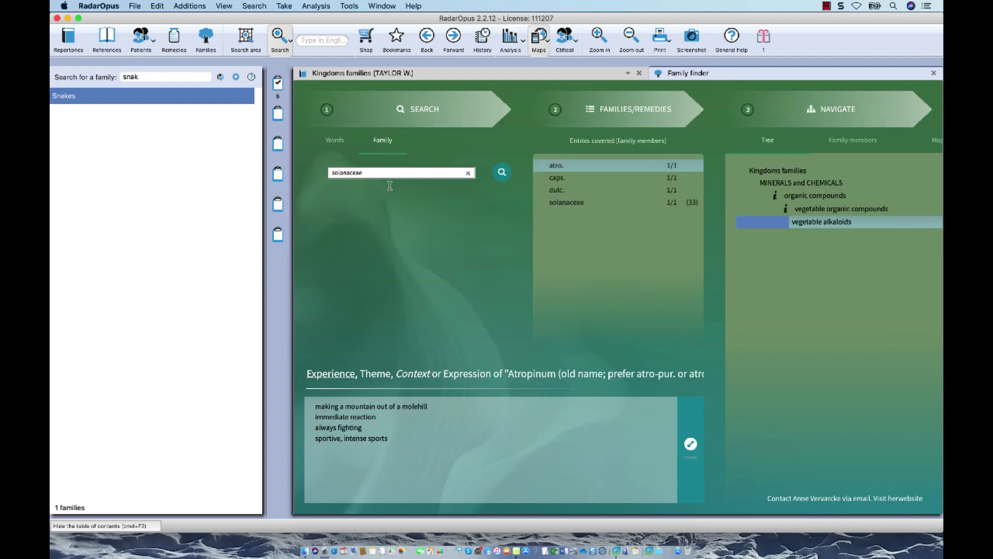
left_click(572, 203)
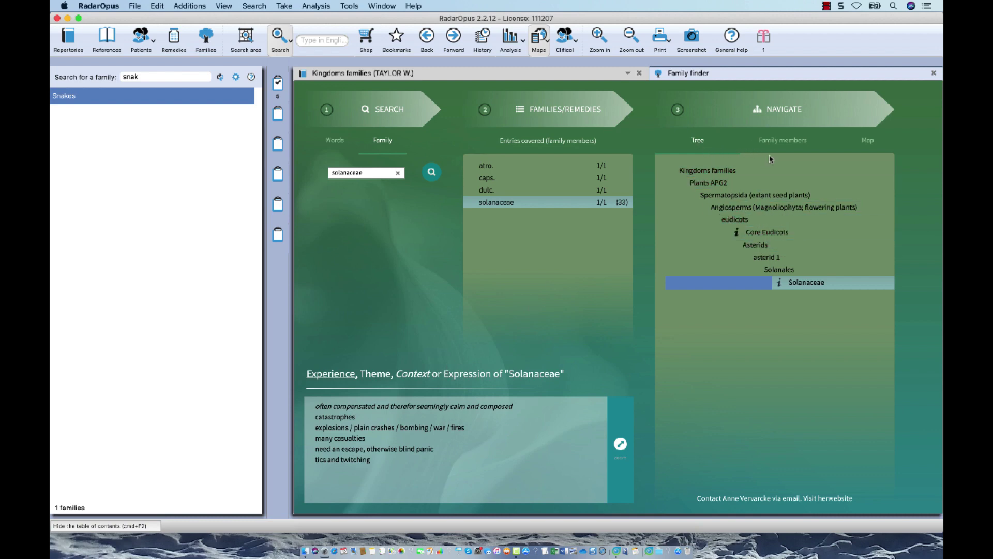
List the family members of Solanaceae and view its place on the map, including the full families map
left_click(779, 140)
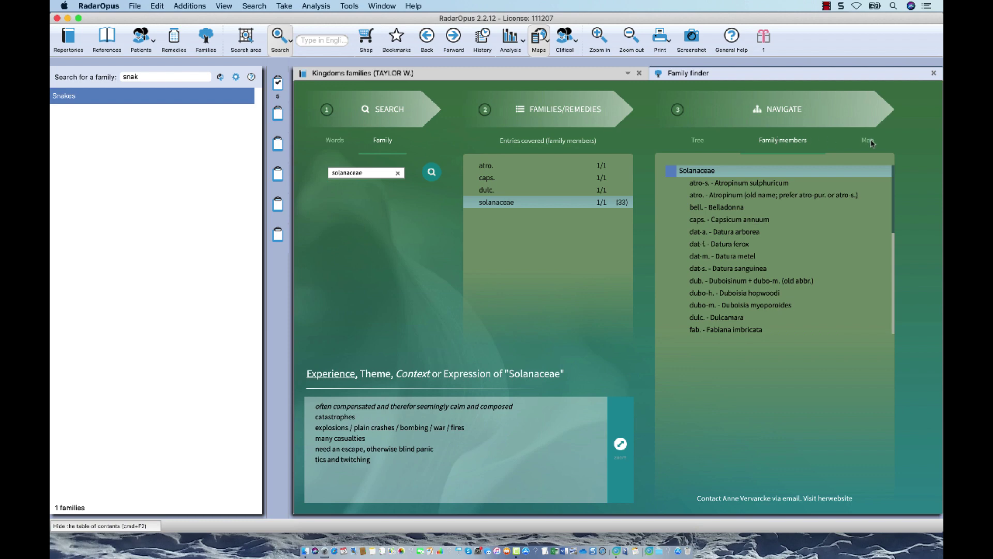
left_click(869, 141)
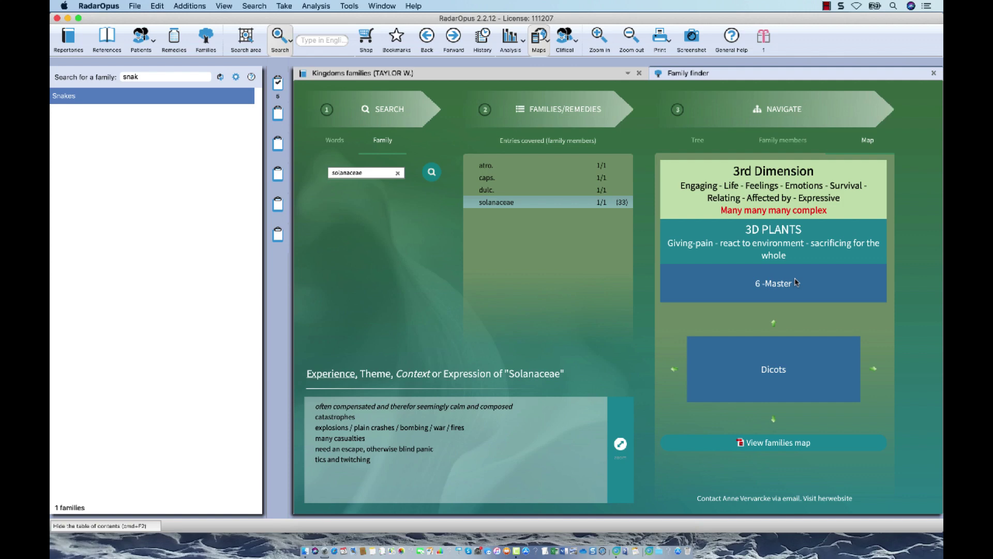
left_click(755, 445)
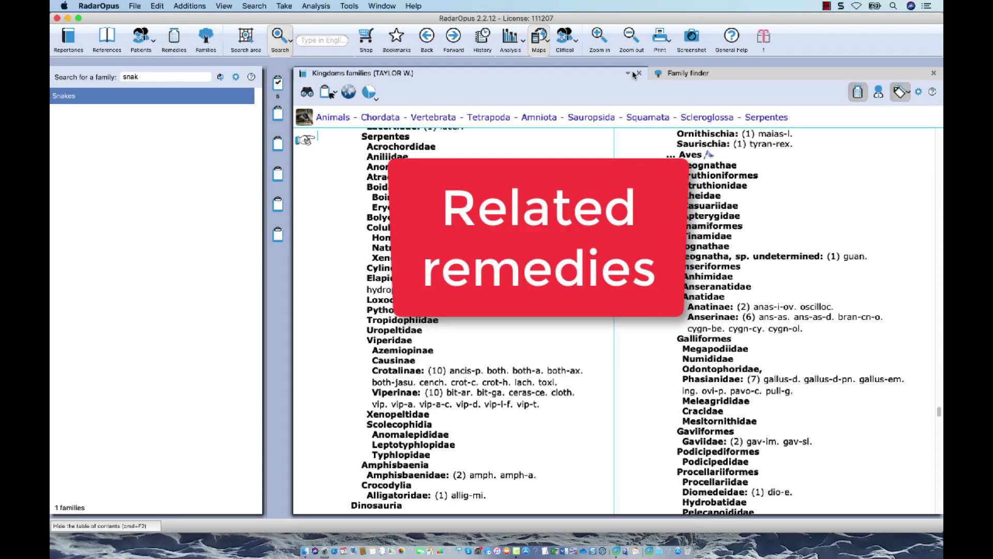
Close the Kingdoms families repertory and open Natrium muriaticum from the analysis of the Clipboard 1 symptoms
left_click(640, 74)
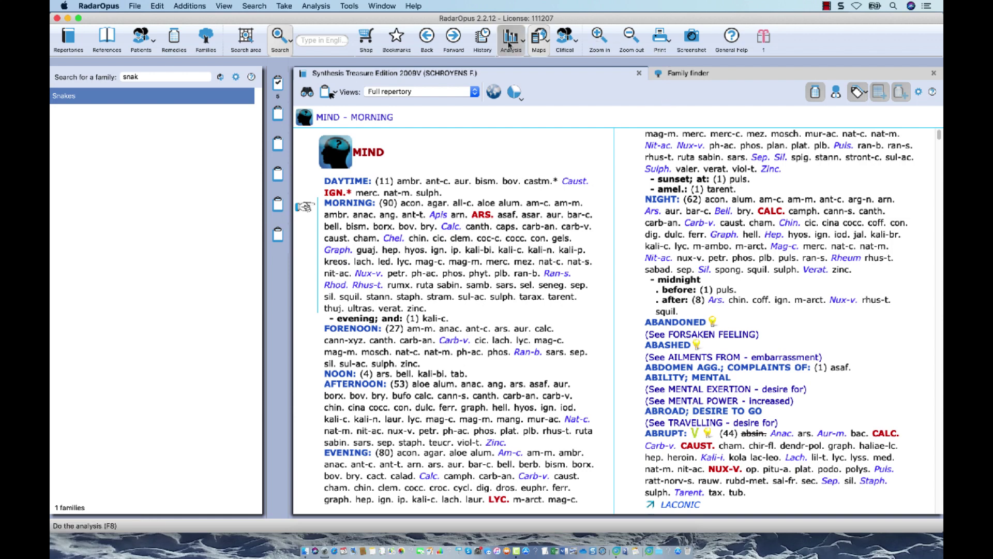
left_click(510, 46)
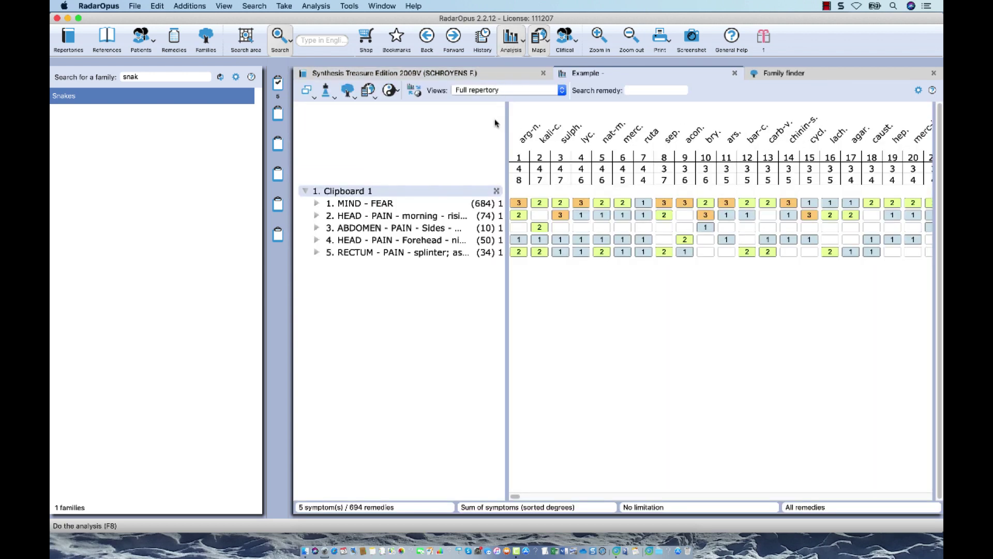
double_click(612, 135)
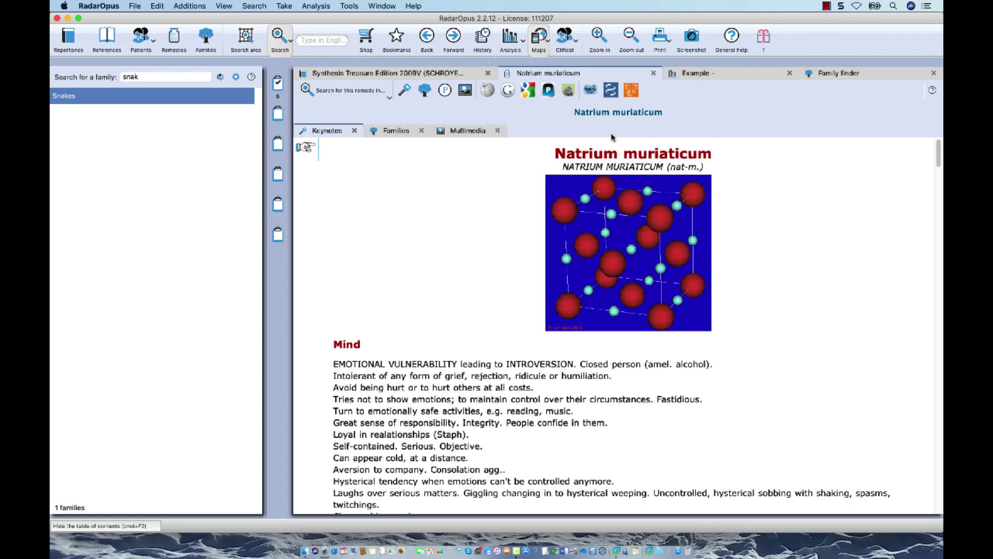
List the complementary remedies and the inimicals of nat-m. from the Related remedies in its family tree
left_click(394, 132)
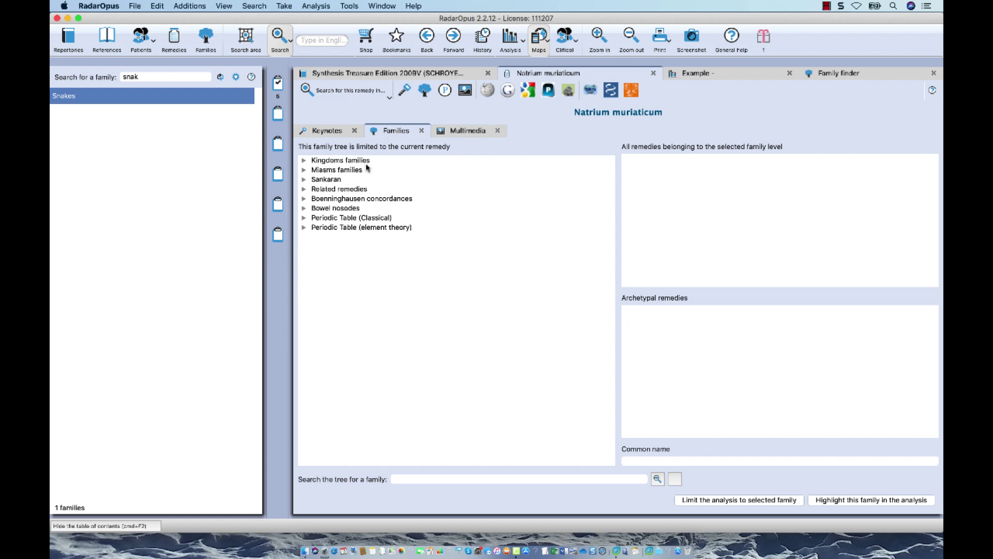
left_click(304, 190)
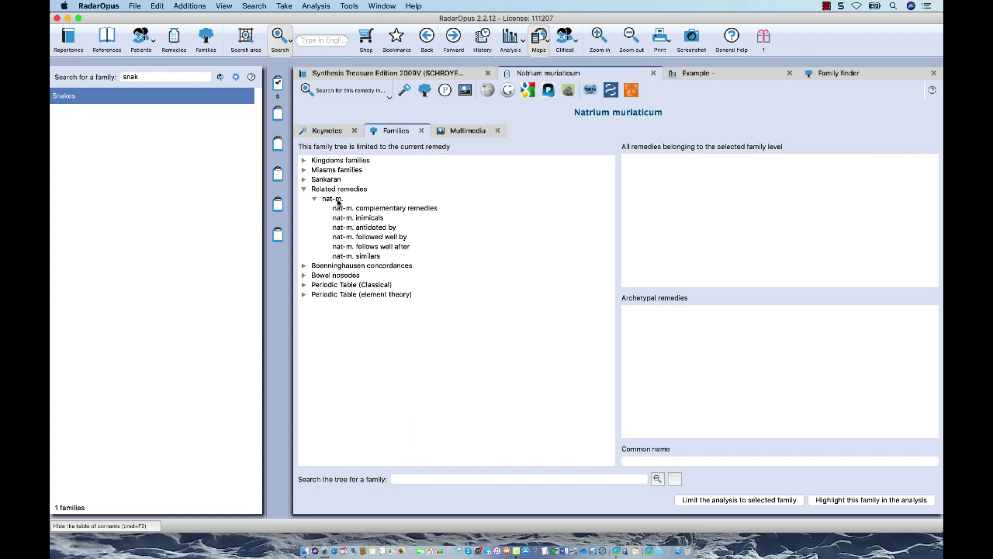
left_click(371, 208)
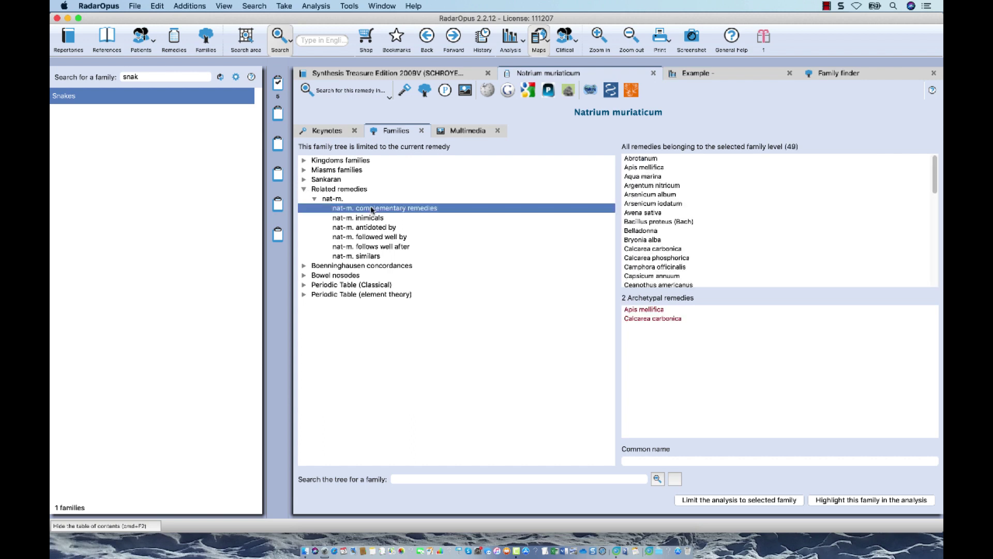
left_click(381, 219)
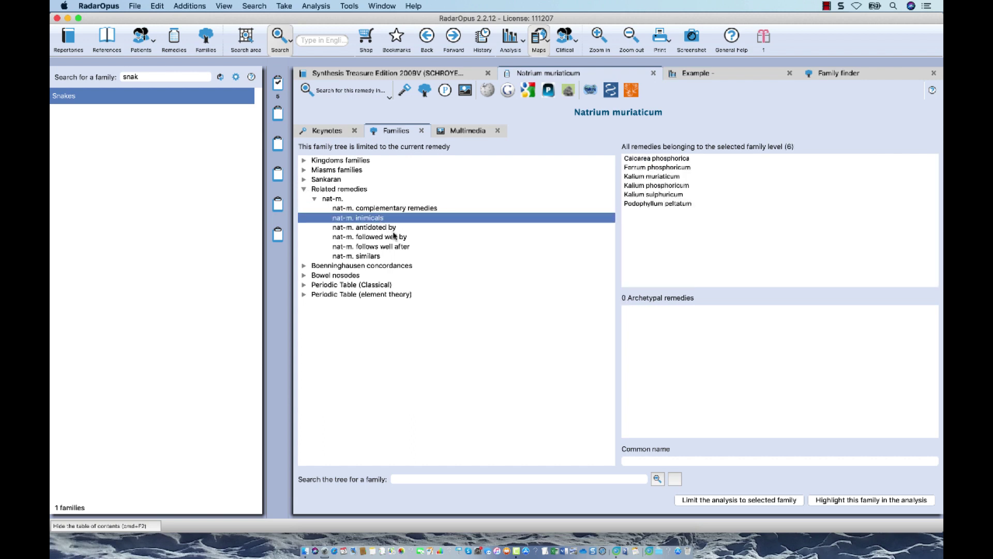